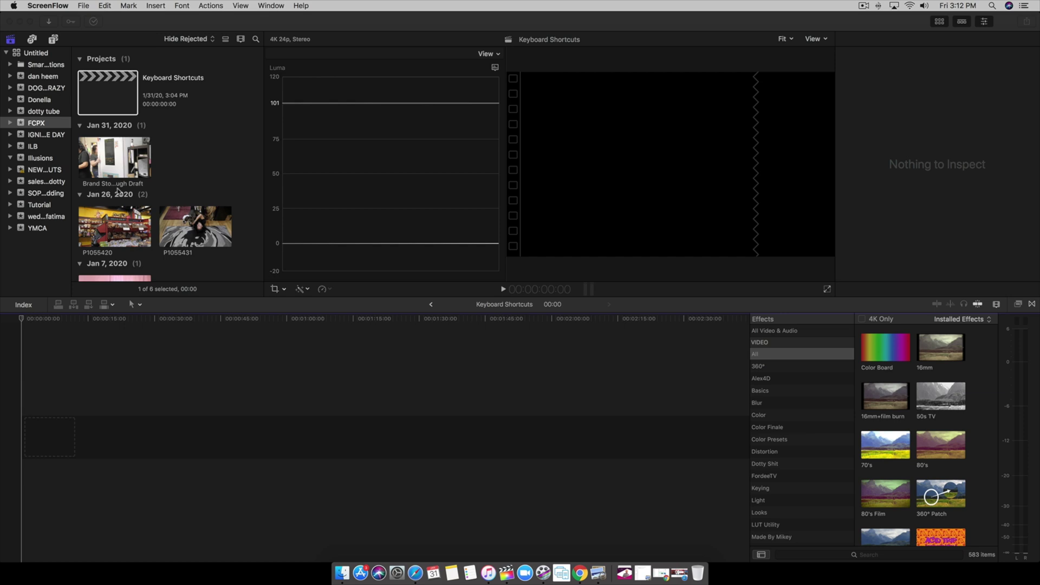
- Mark a range on the Brand Story Rough Draft clip from 30:16 to about 43:13
click(80, 165)
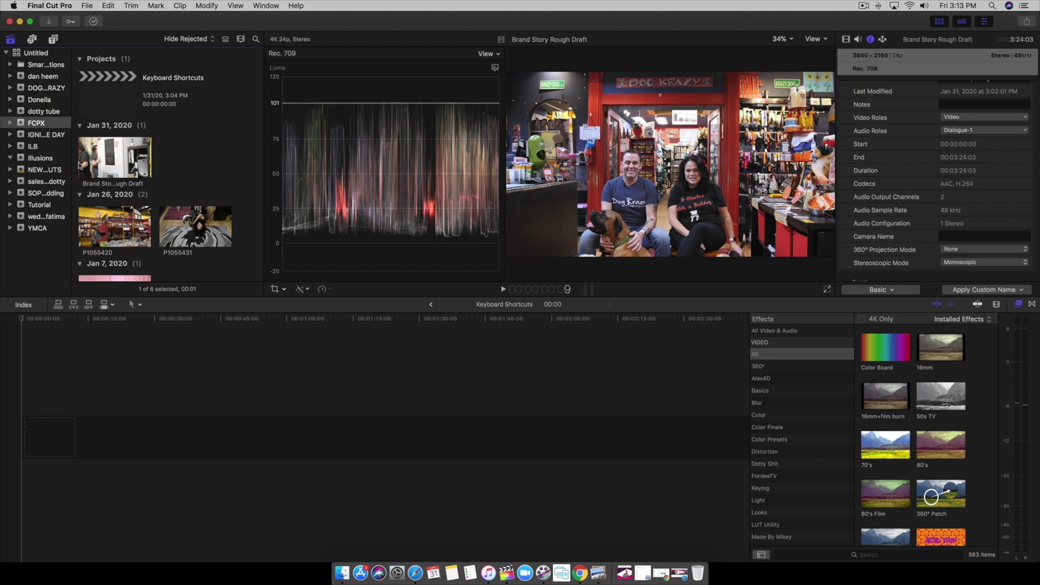
key(l)
key(l)
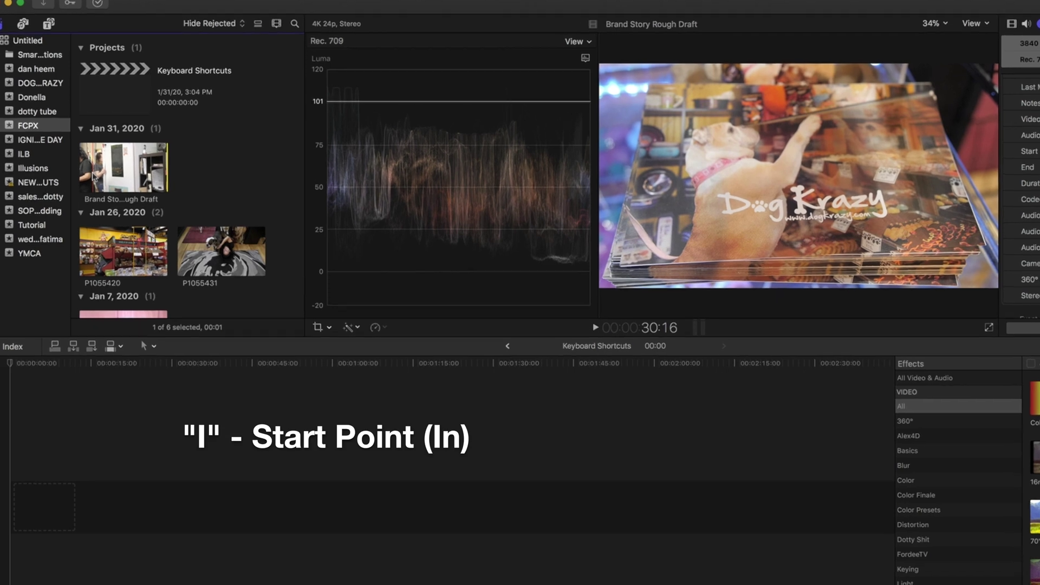
key(i)
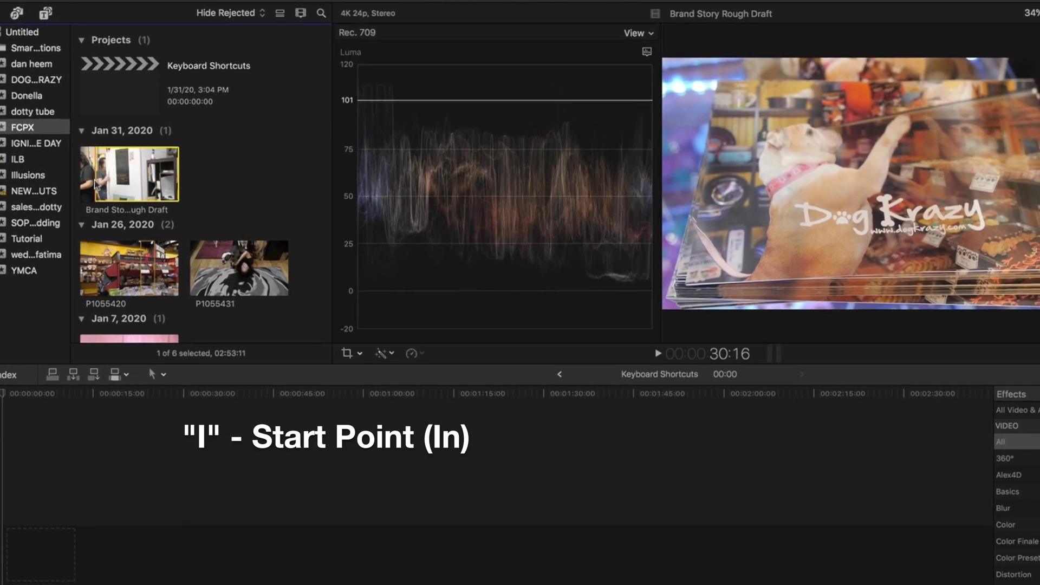
key(l)
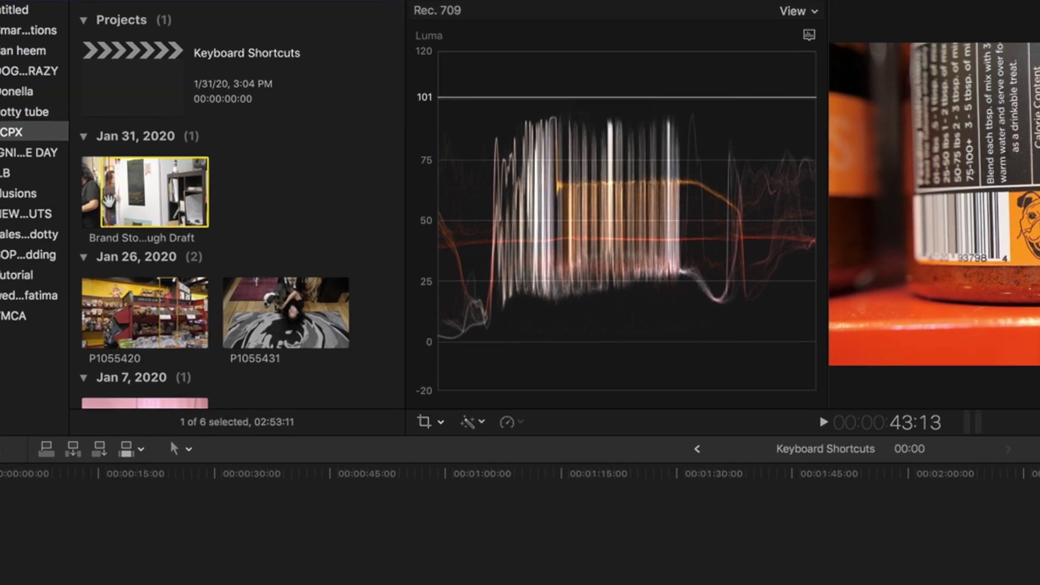
key(o)
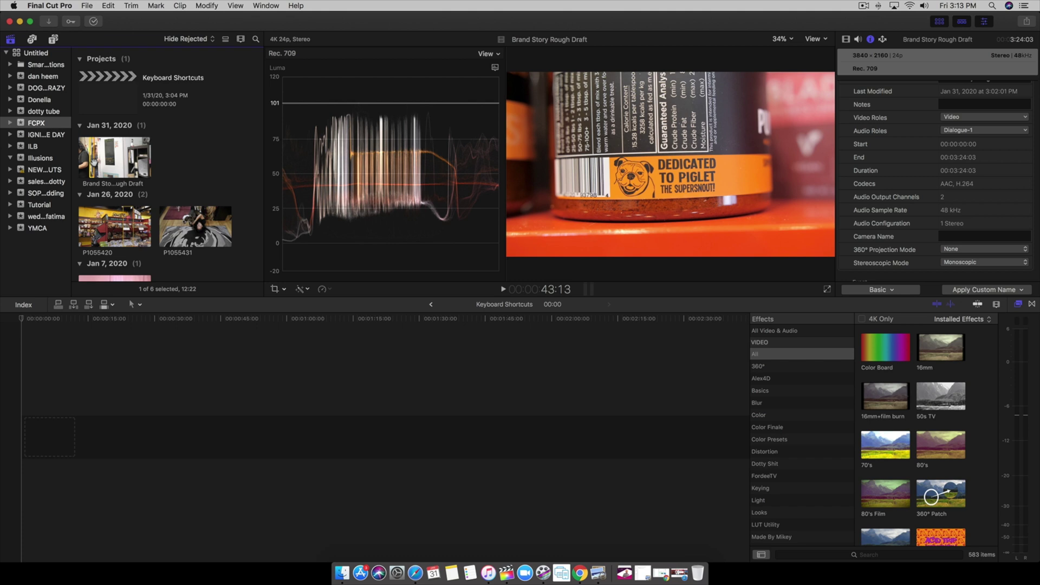
- Insert the marked range, then connect a second copy and drag it into the storyline after the first
key(w)
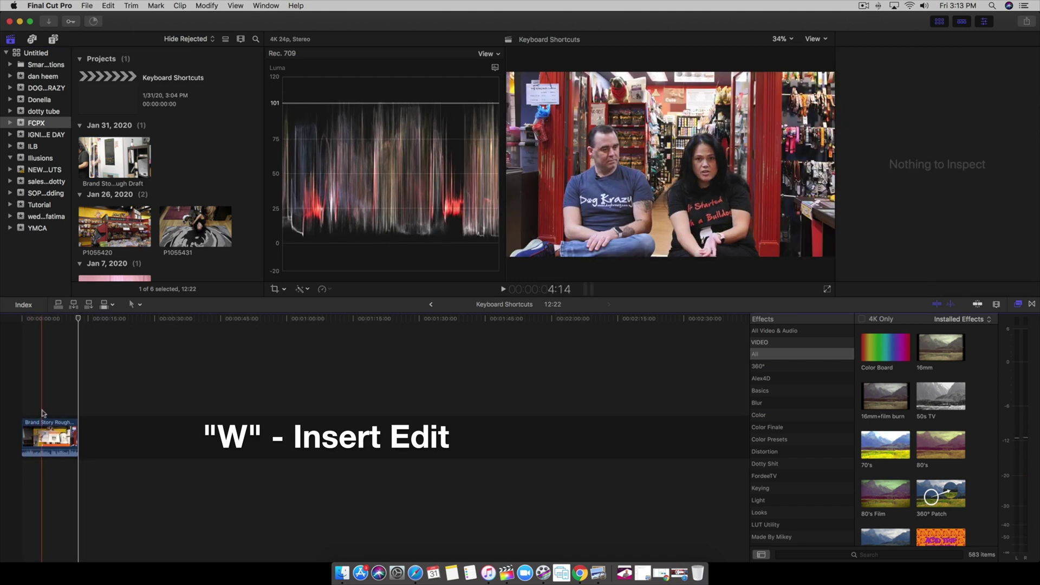
click(91, 157)
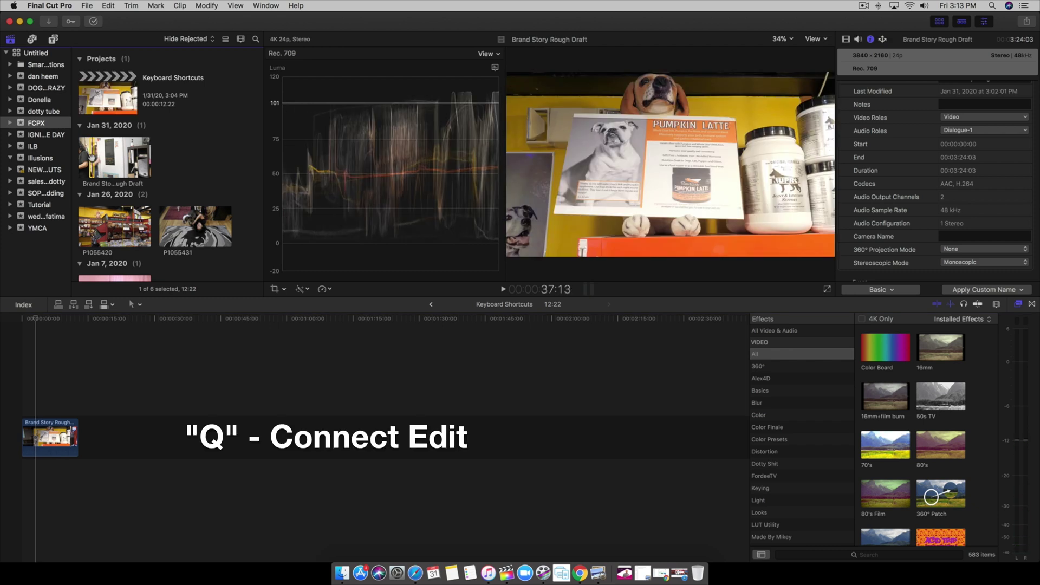
key(q)
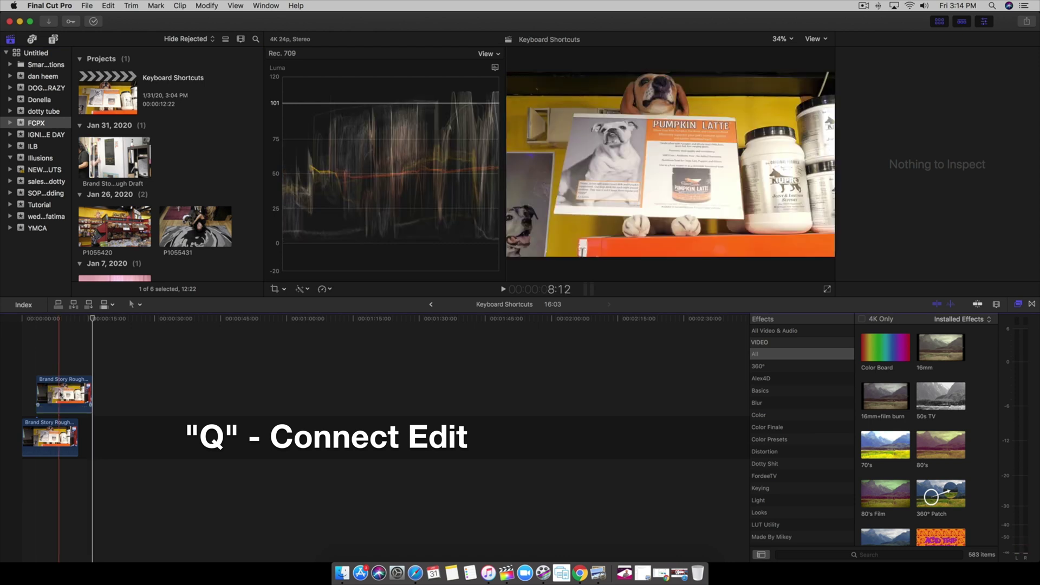
click(61, 389)
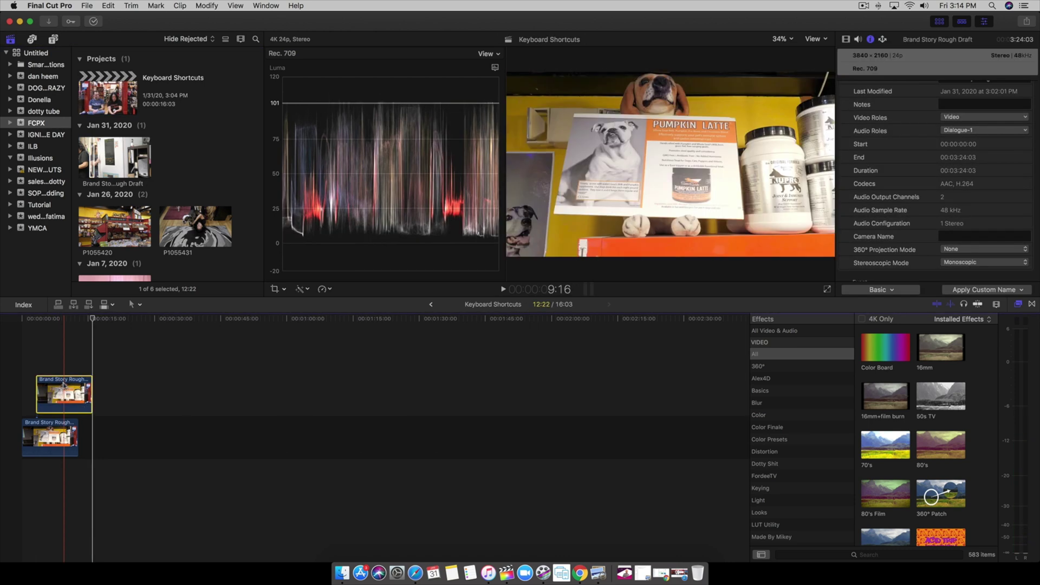
drag(63, 384, 129, 402)
- Append a third copy of the marked range at the timeline end and select it
click(130, 402)
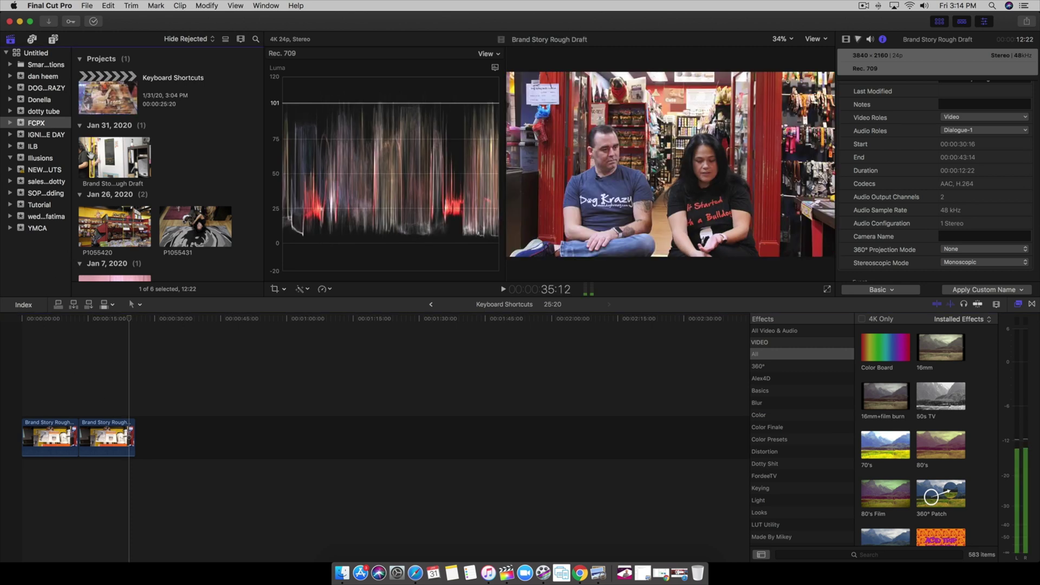
key(e)
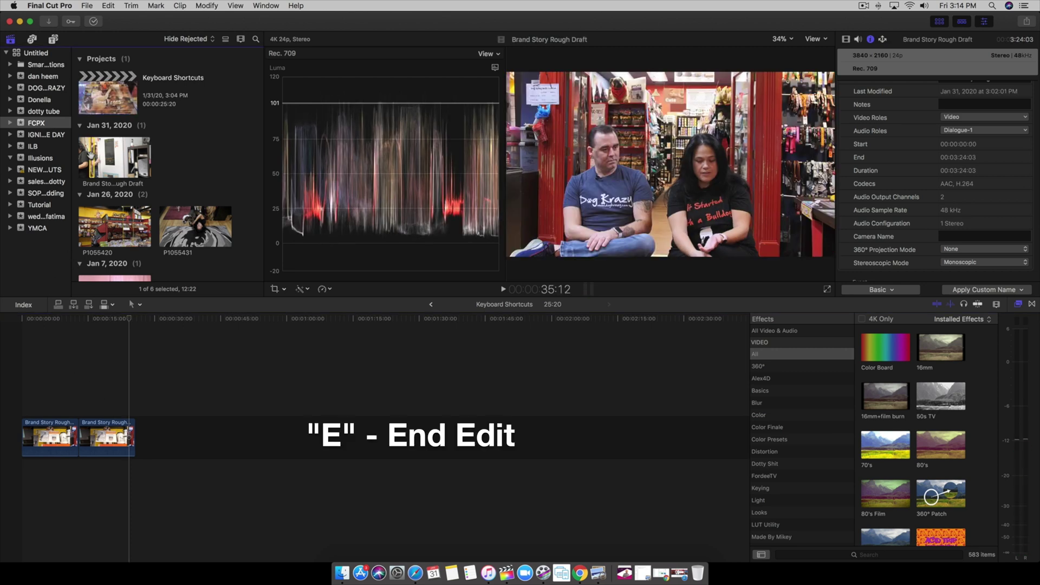
key(e)
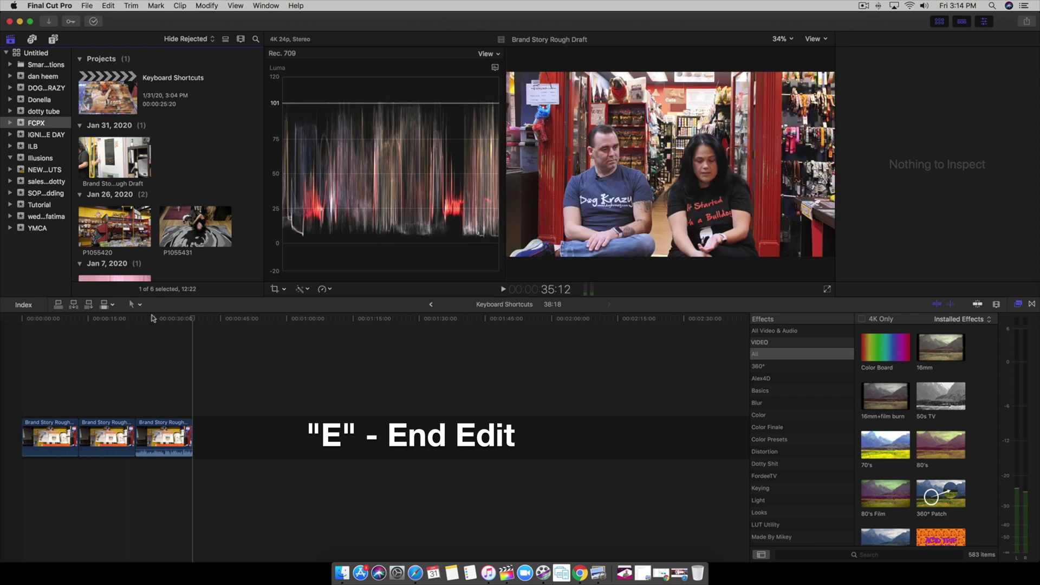
click(150, 451)
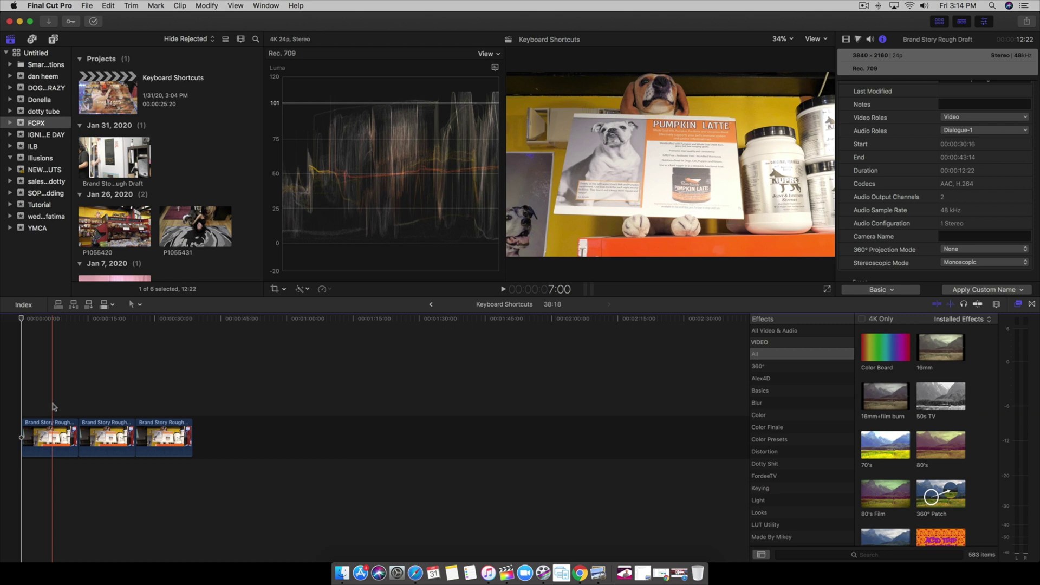
- Add a marker near the first clip's start and connect clip P1055431 above the storyline
click(54, 406)
key(m)
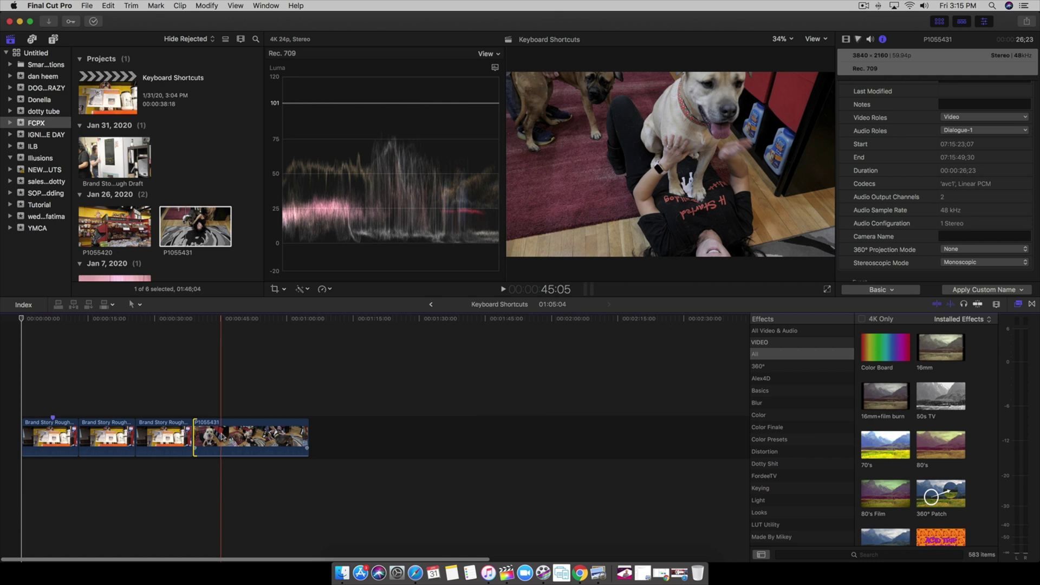
drag(222, 436, 80, 392)
click(48, 361)
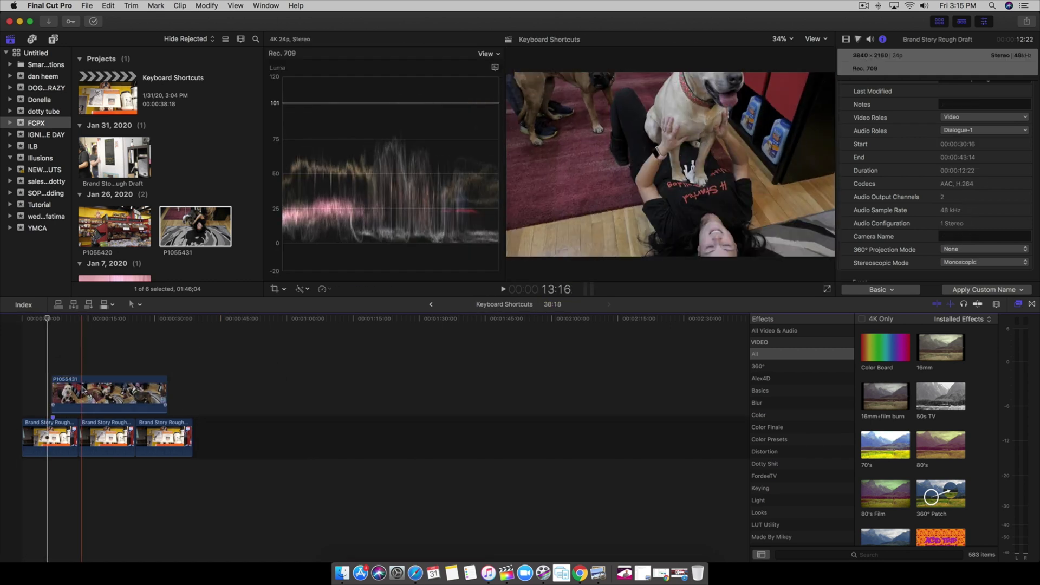
- Add a marker named 'Dog Krazy broll' on the connected P1055431 clip
click(84, 370)
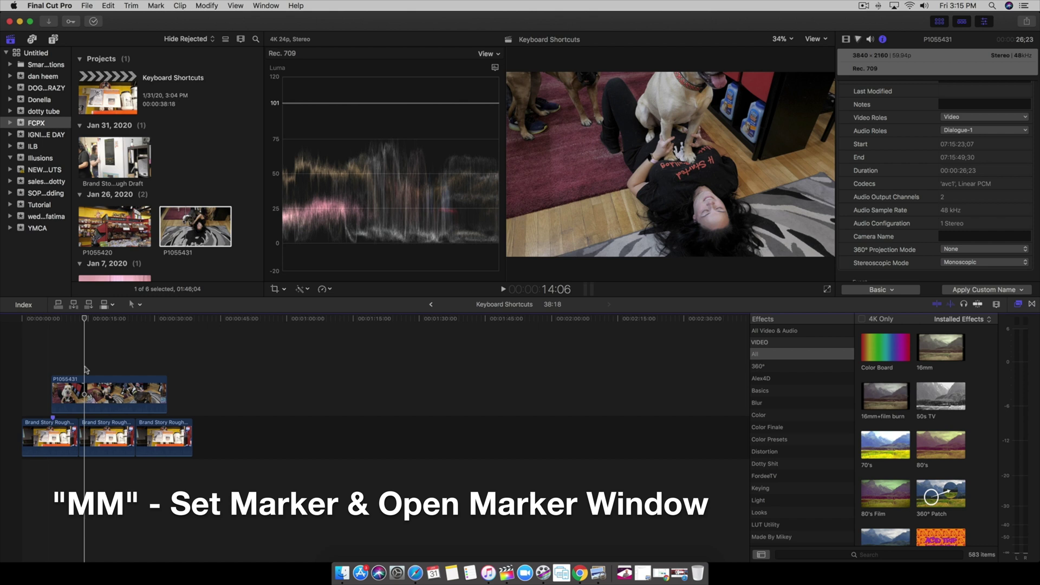
key(m)
key(m)
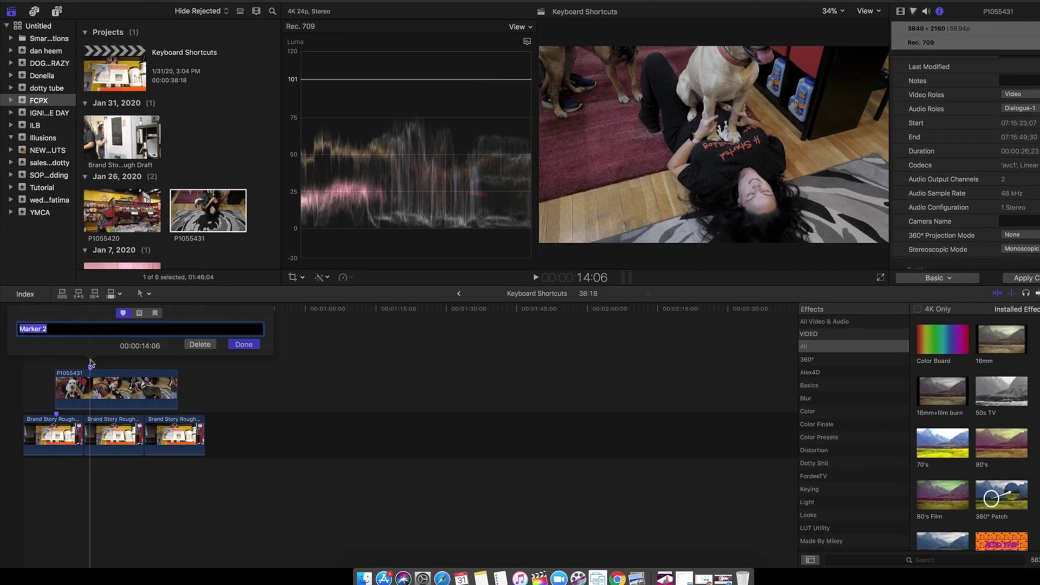
text(Dog )
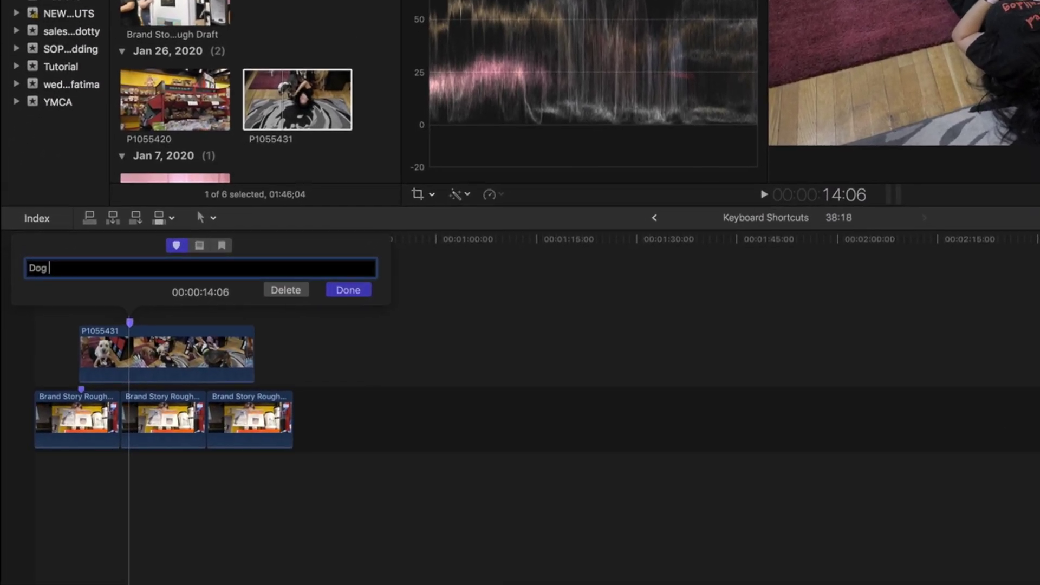
text(Krazy broll)
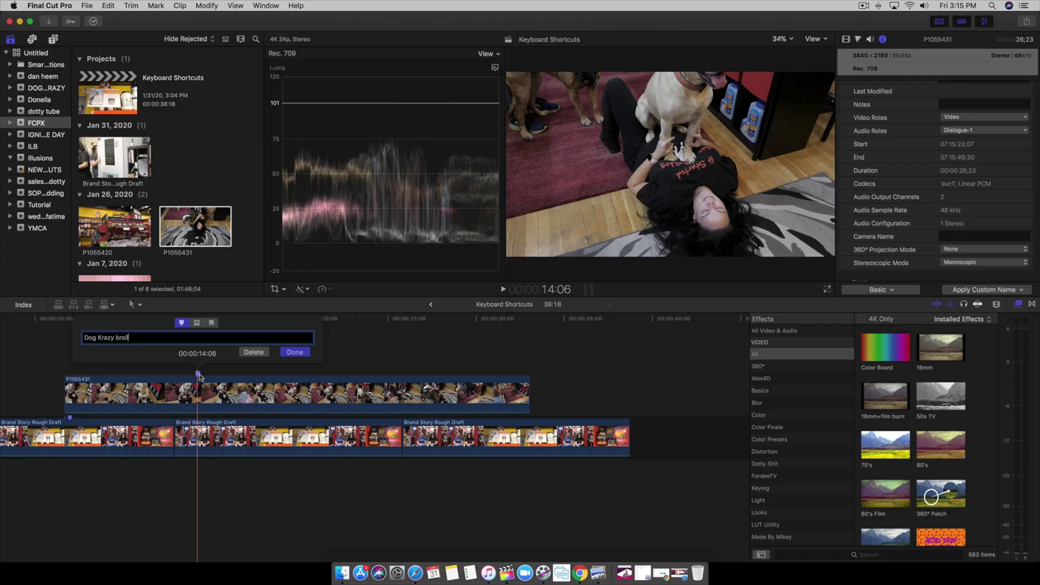
key(Return)
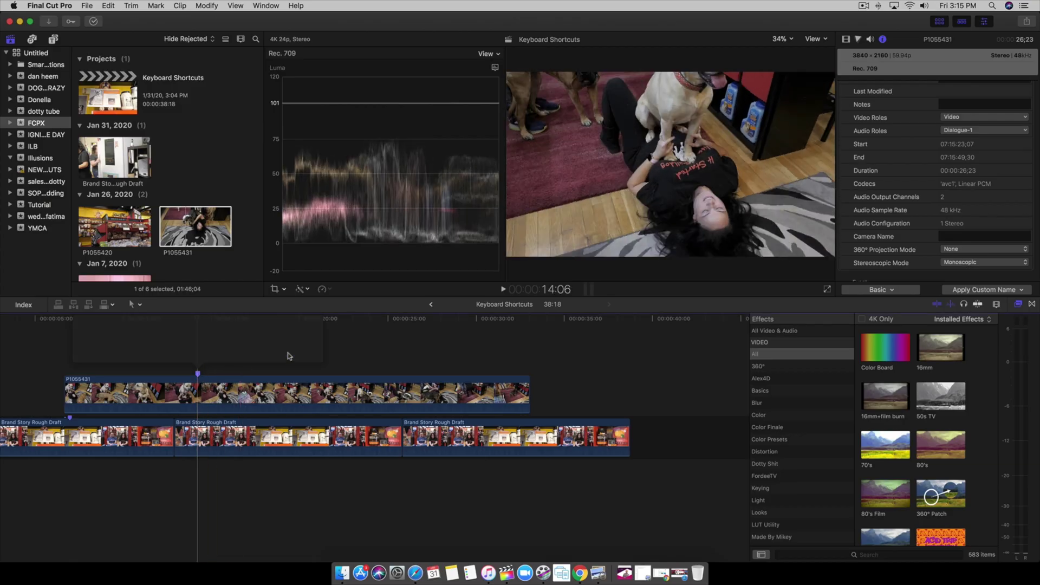
- Review the Dog Krazy broll marker's details, reopening them after adjusting the timeline view
double_click(197, 374)
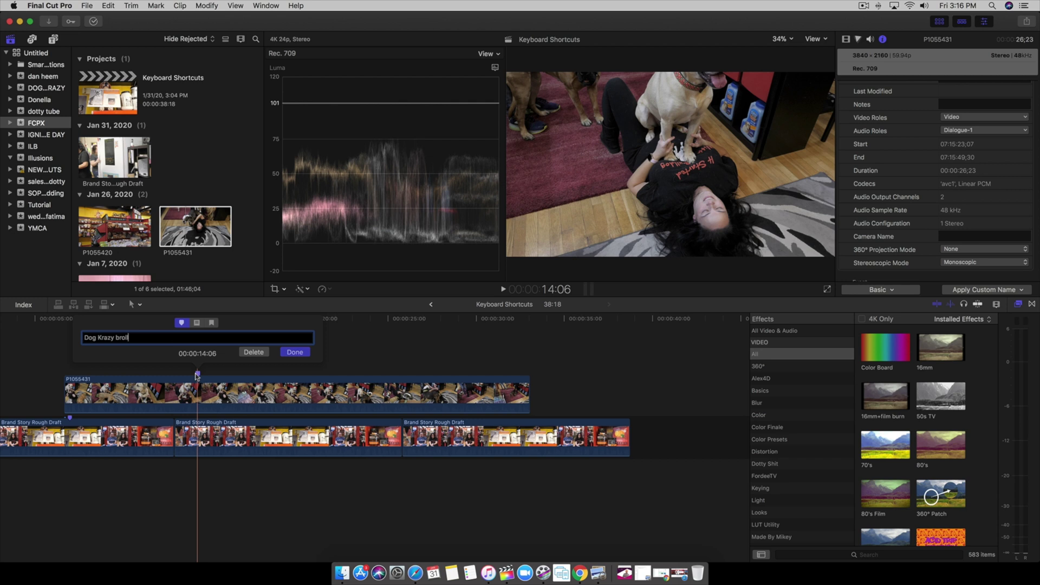
click(295, 352)
scroll(78, 419, left, 2)
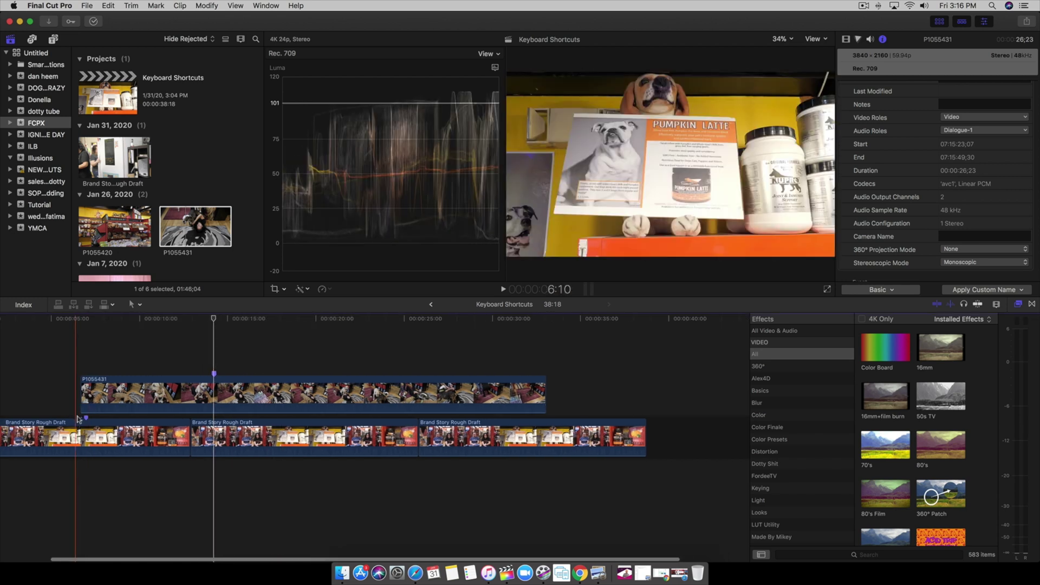
drag(85, 418, 216, 382)
double_click(217, 374)
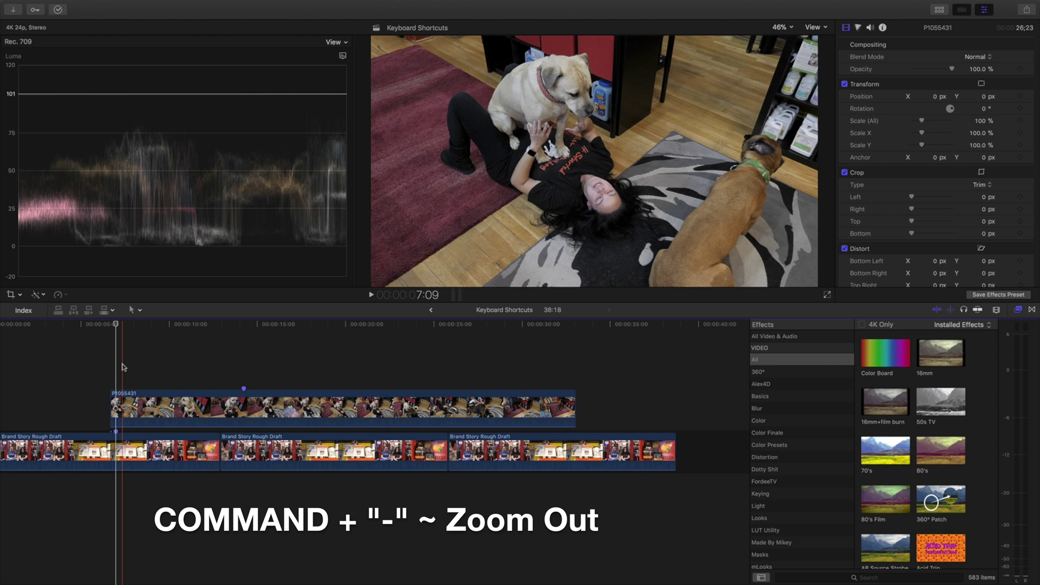
- Zoom the timeline out and back in, then use the Zoom tool to magnify near the playhead
key(super+minus)
key(super+minus)
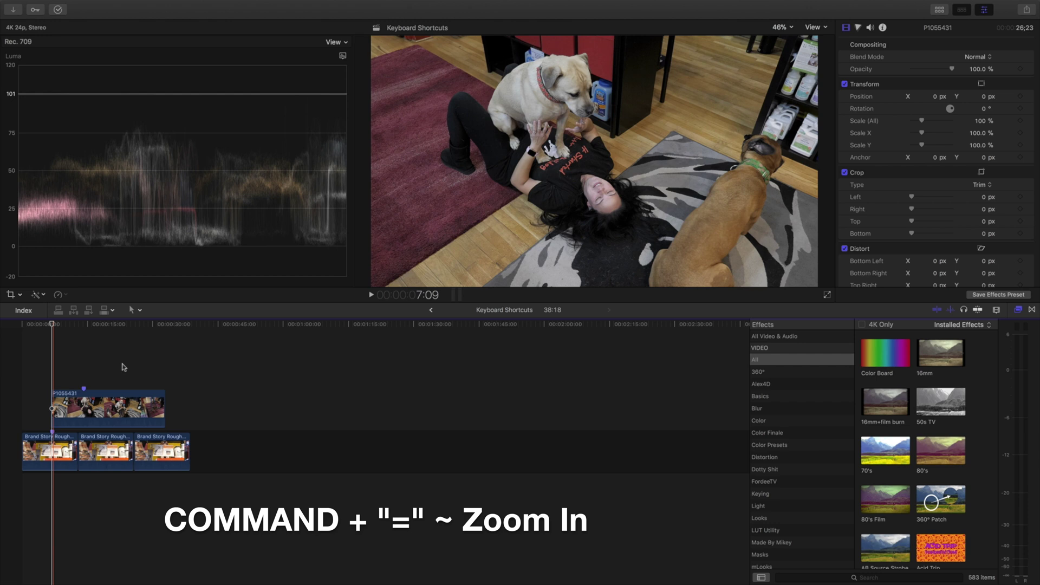
key(super+equal)
key(super+equal)
key(super+equal)
key(super+equal)
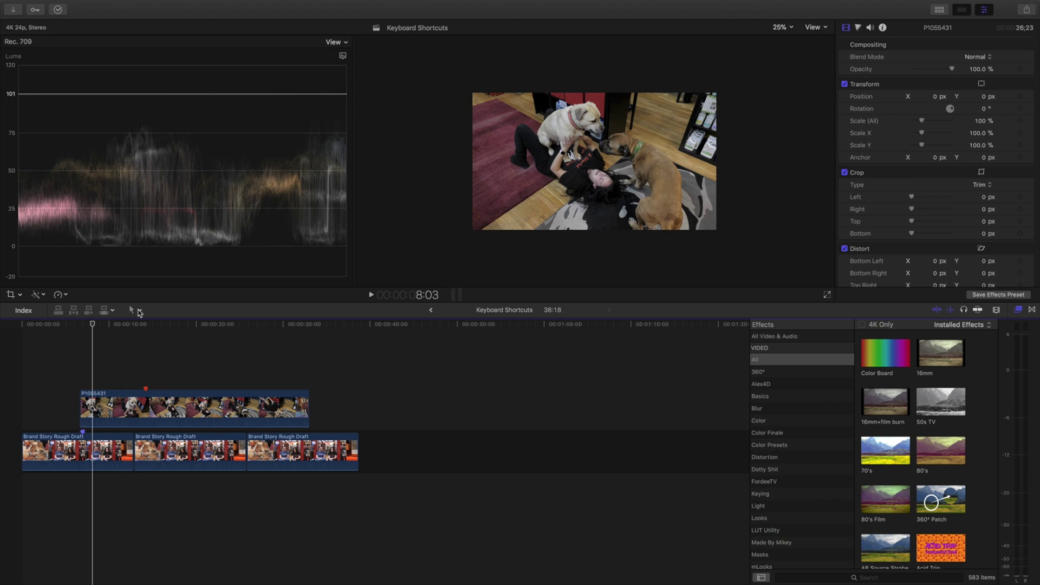
click(140, 313)
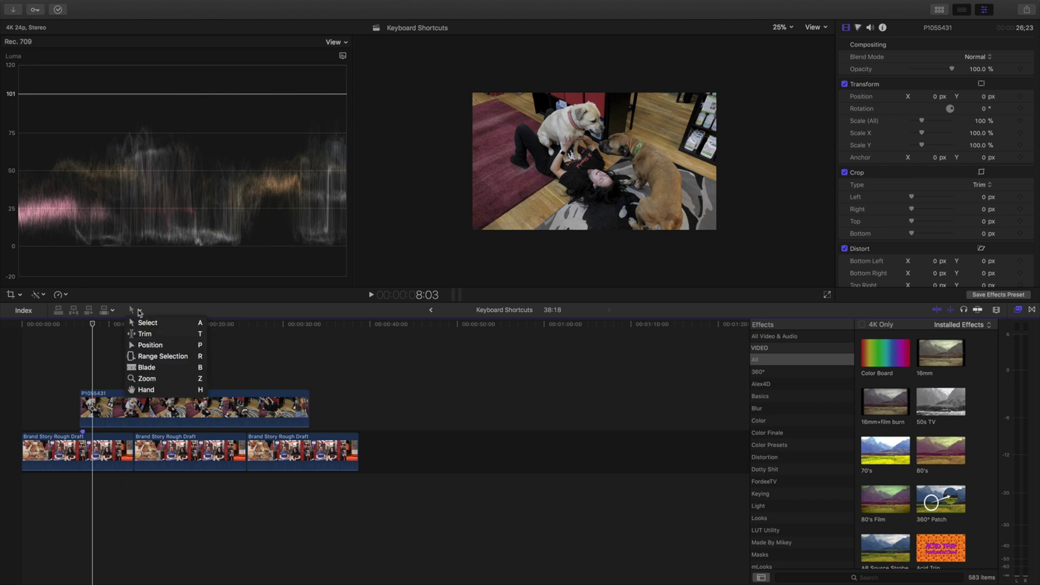
click(144, 378)
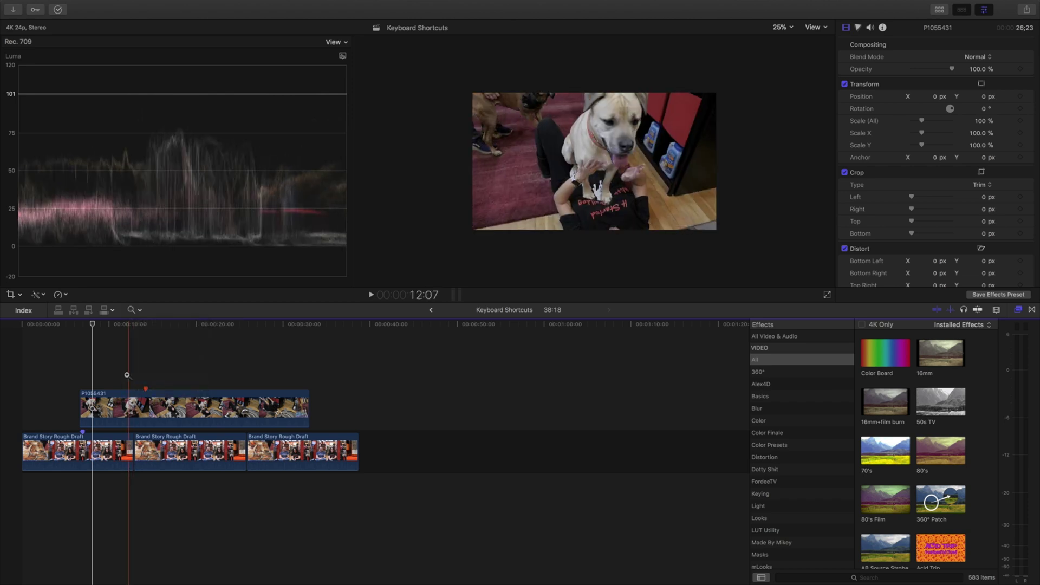
click(116, 373)
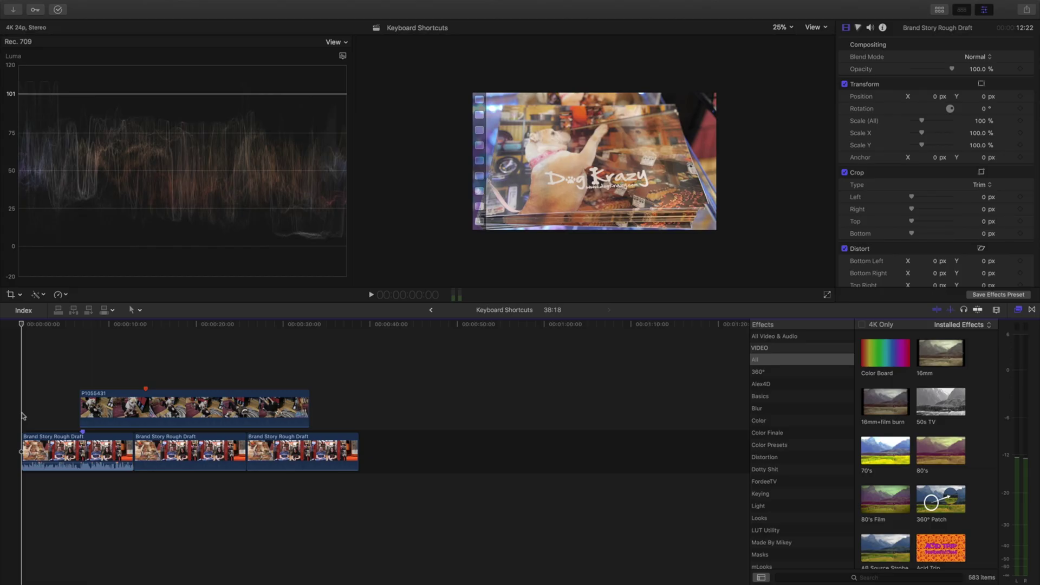
- Lower the first Brand Story Rough Draft clip's volume, then raise it 1 dB to -4.0 dB
click(35, 454)
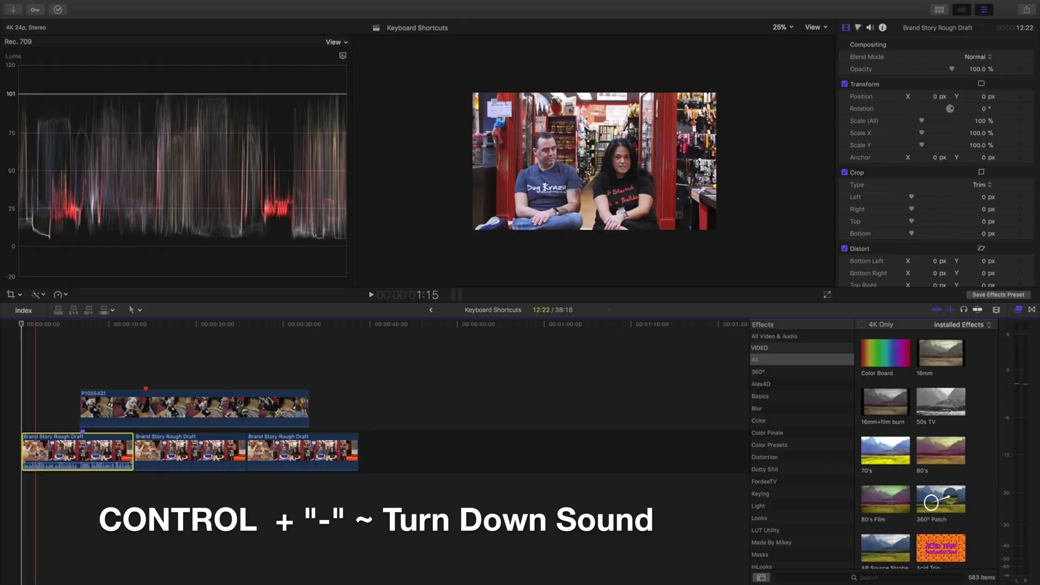
key(ctrl+minus)
key(ctrl+minus)
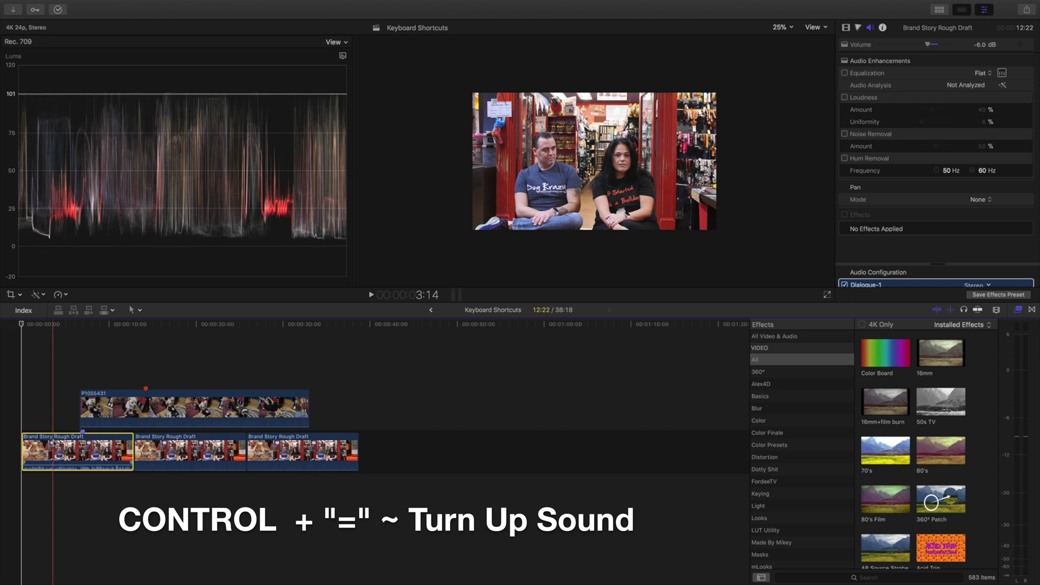
key(ctrl+equal)
key(ctrl+equal)
key(ctrl+equal)
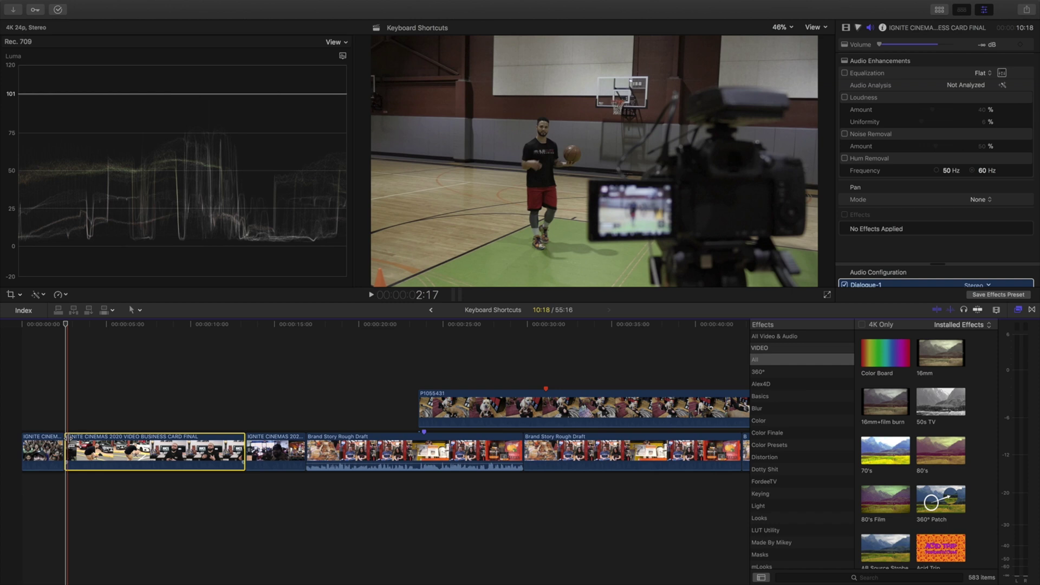
- Paste a copy of the short Ignite Cinemas clip at the playhead, making the project 59:06
click(271, 450)
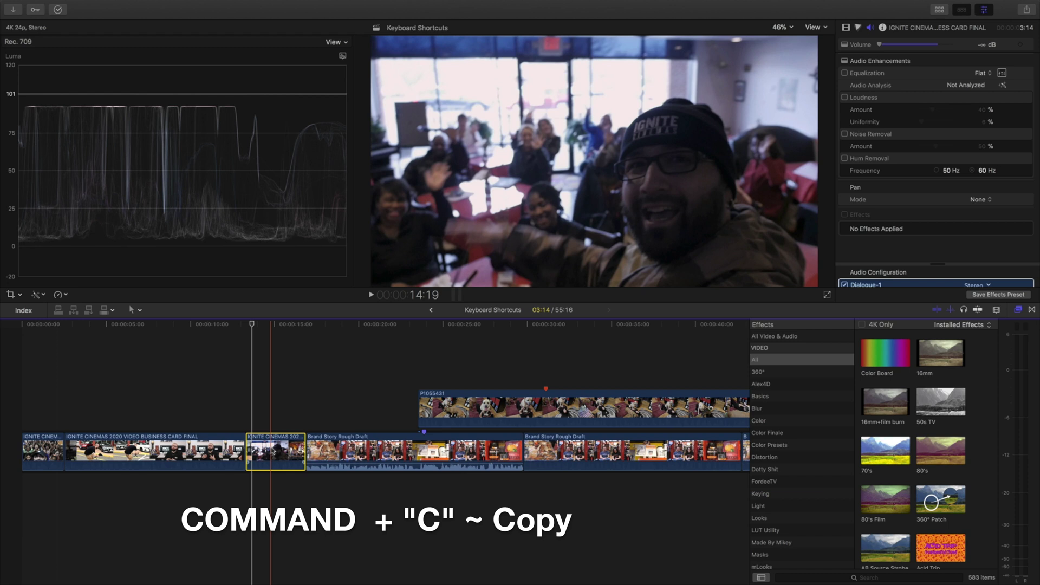
click(246, 424)
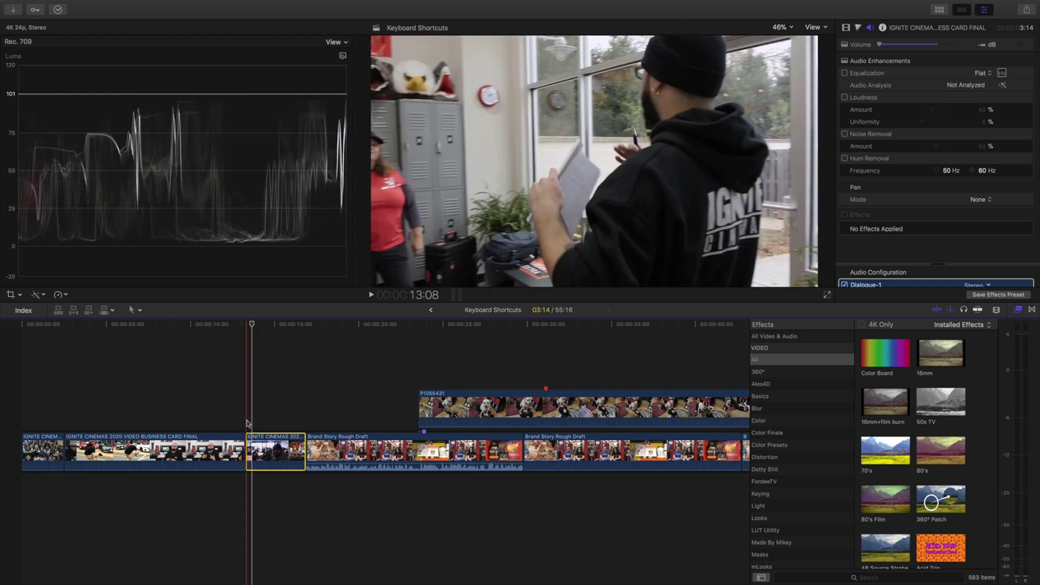
key(super+v)
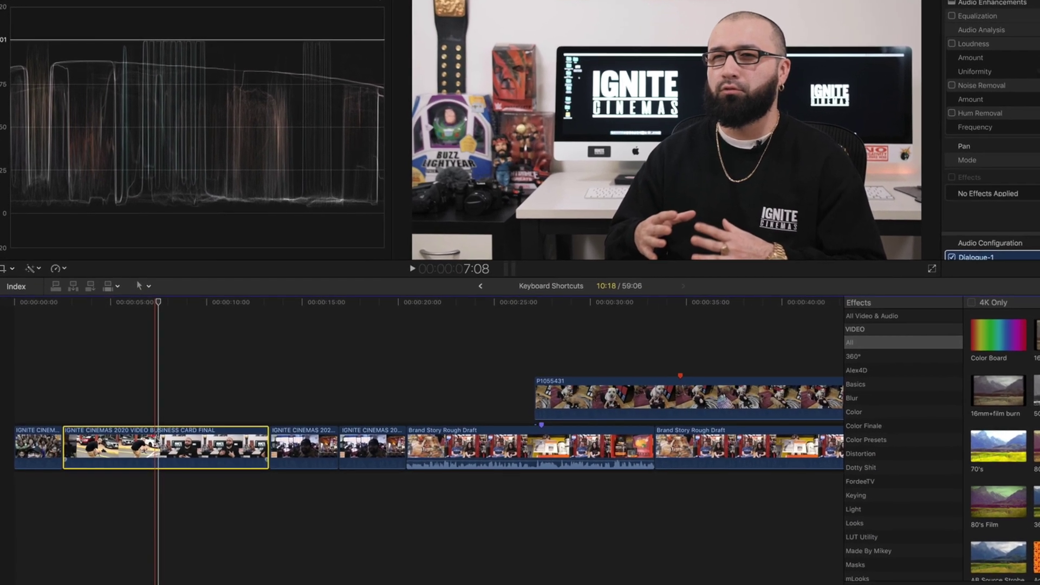
- Blade the Ignite Cinemas clip at the playhead, then split two more clips with the Blade tool
key(super+b)
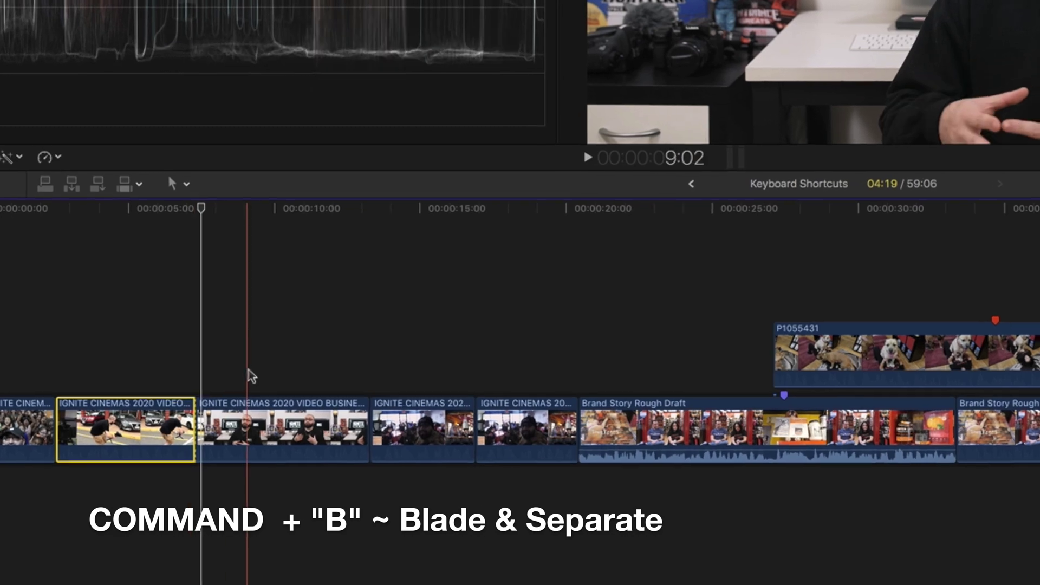
click(229, 423)
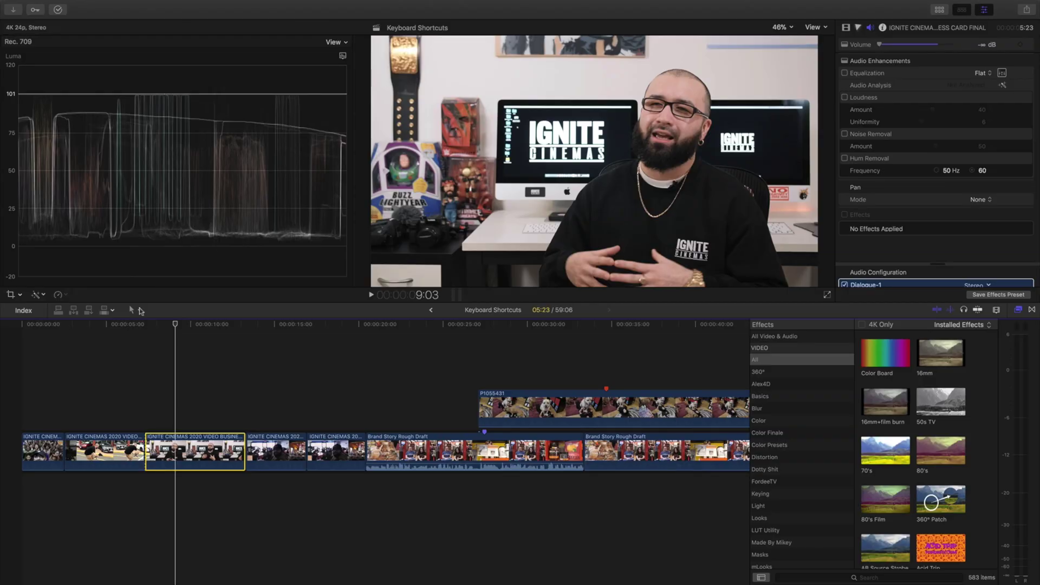
click(195, 163)
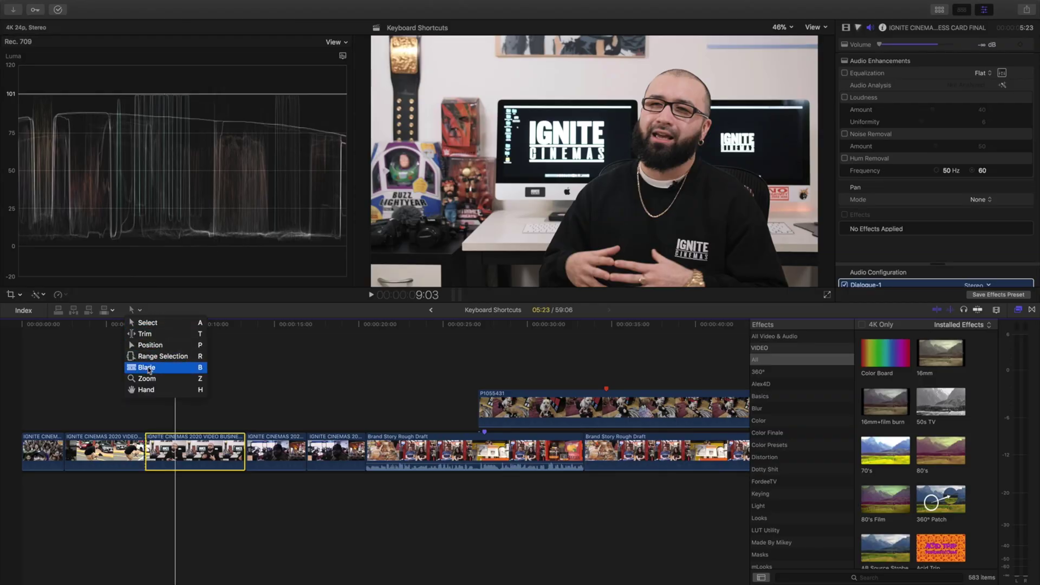
click(146, 367)
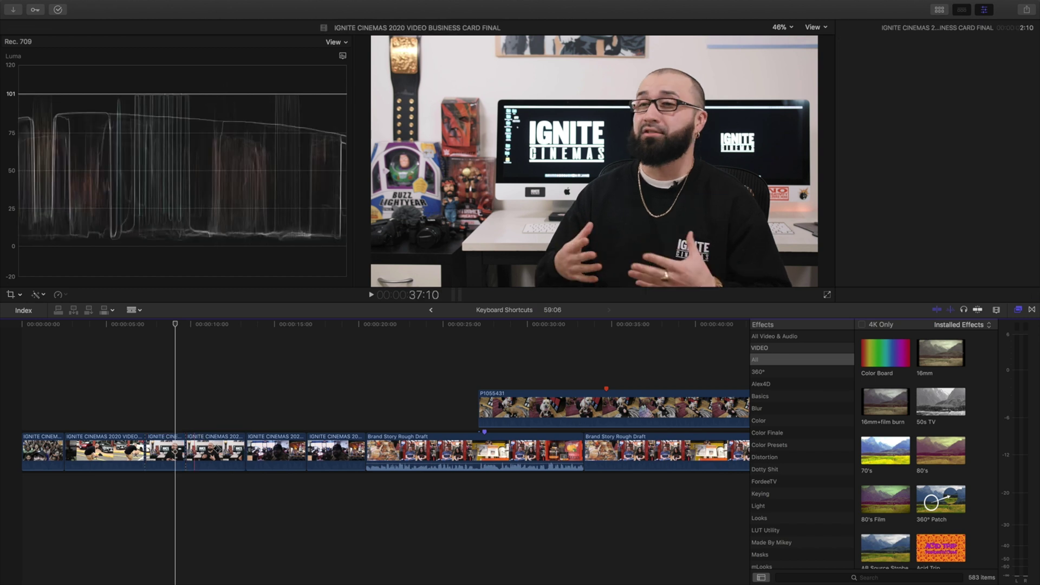
click(186, 450)
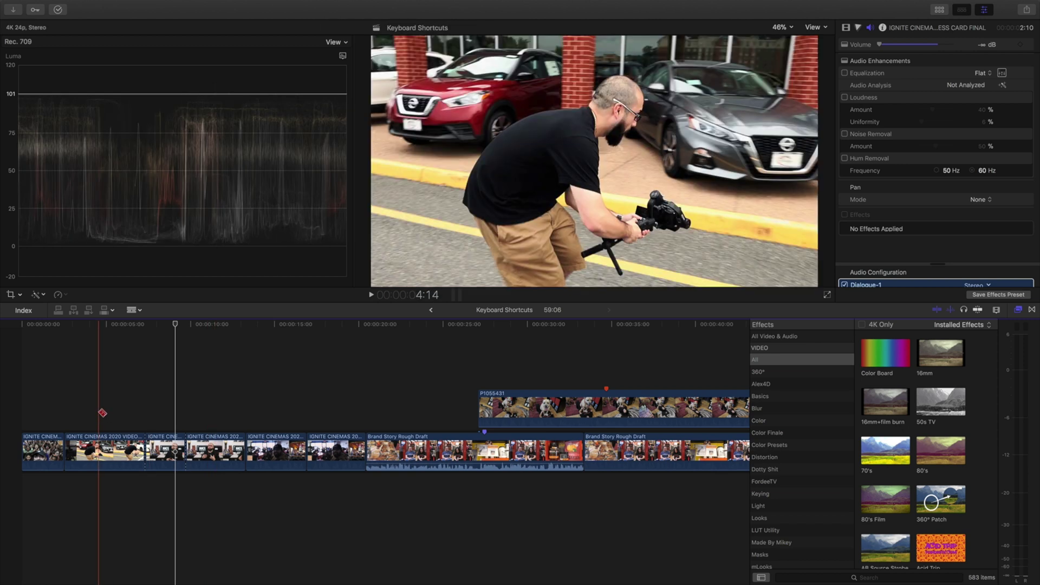
click(99, 450)
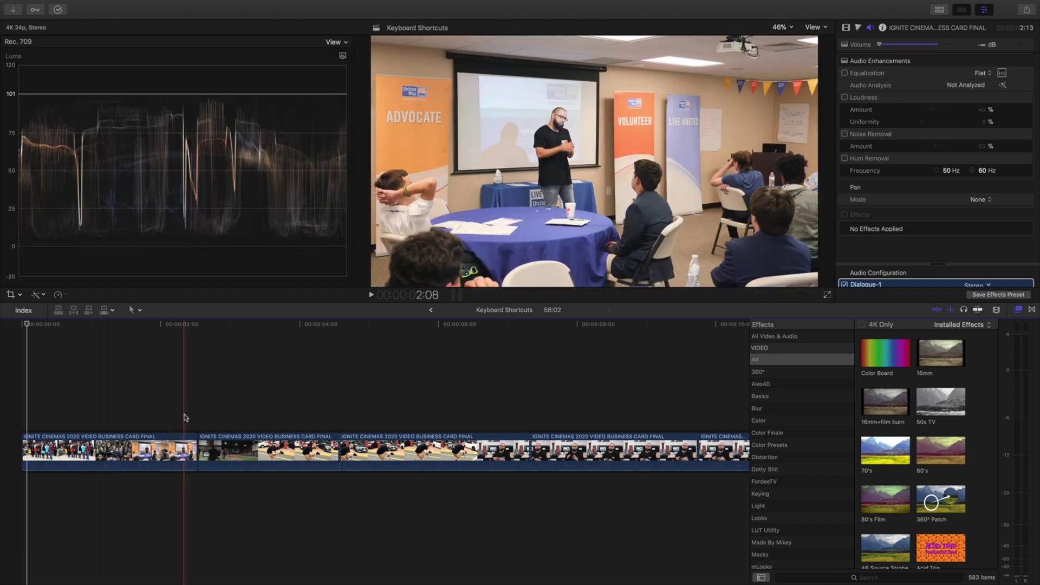
- Nudge the edit point after the first Ignite Cinemas clip two frames left, then three right
click(193, 448)
click(195, 441)
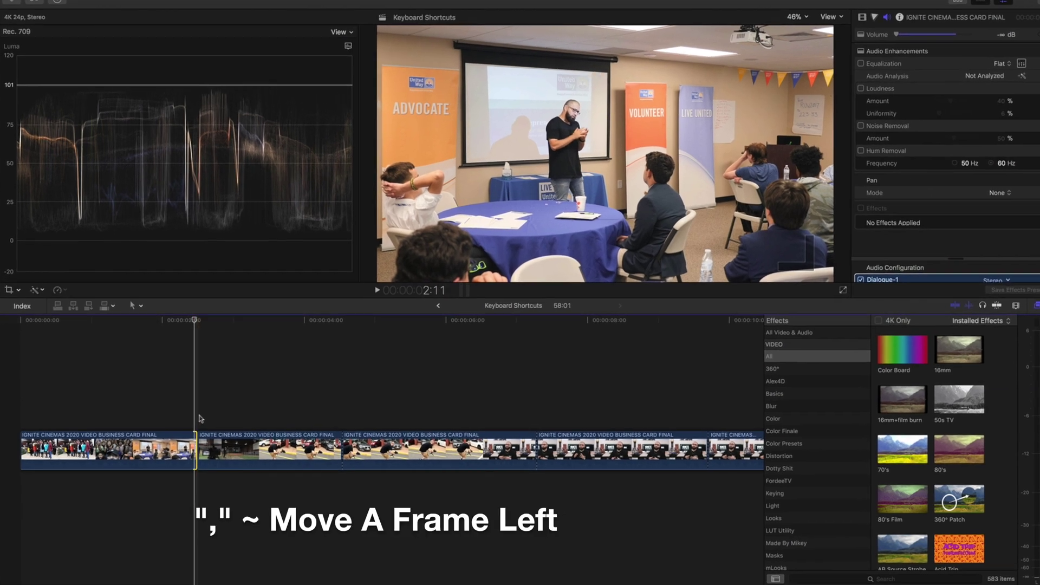
key(comma)
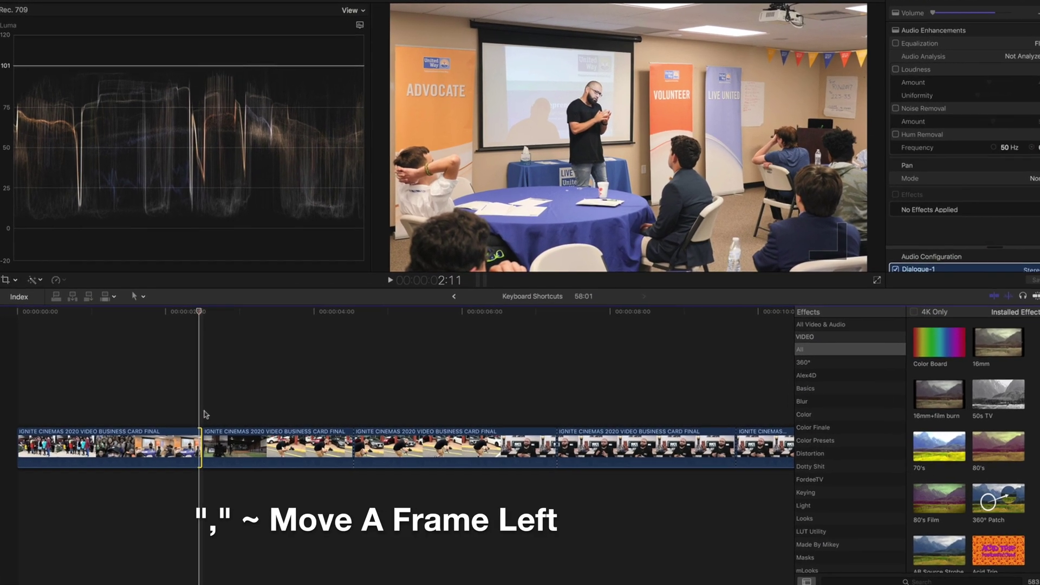
key(comma)
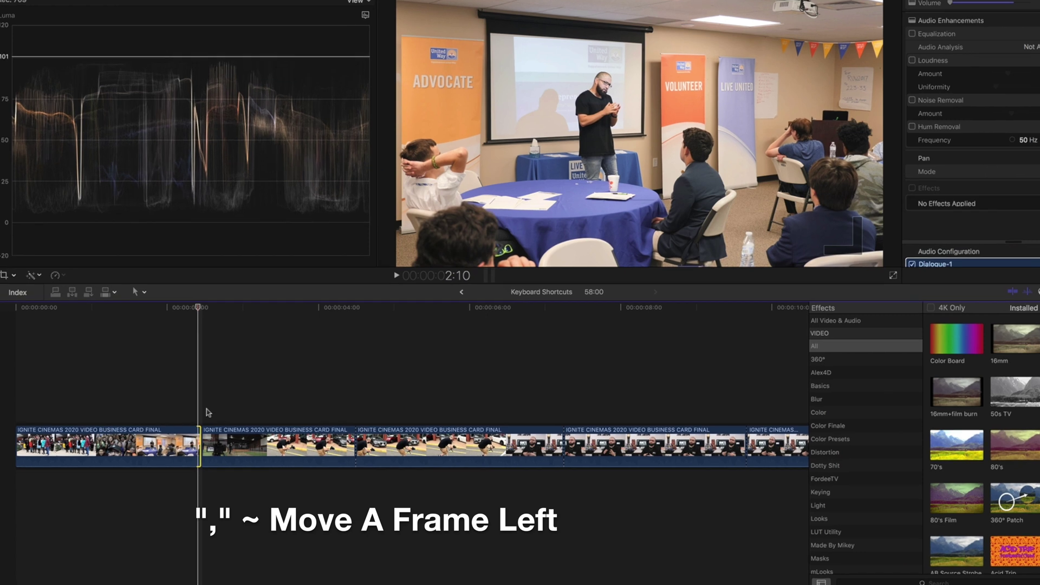
key(comma)
key(comma)
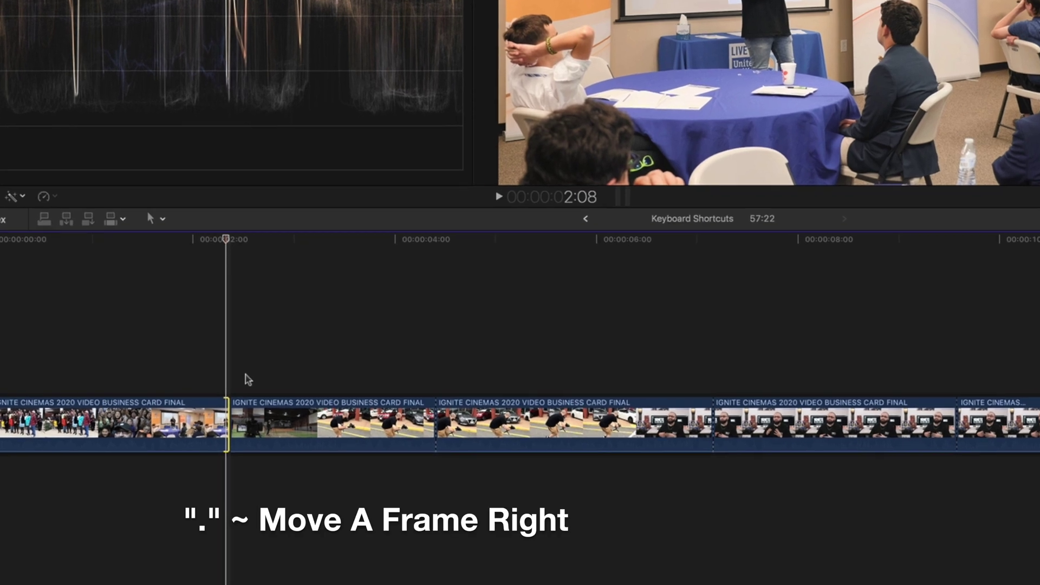
key(period)
key(period)
key(period)
key(period)
key(period)
key(period)
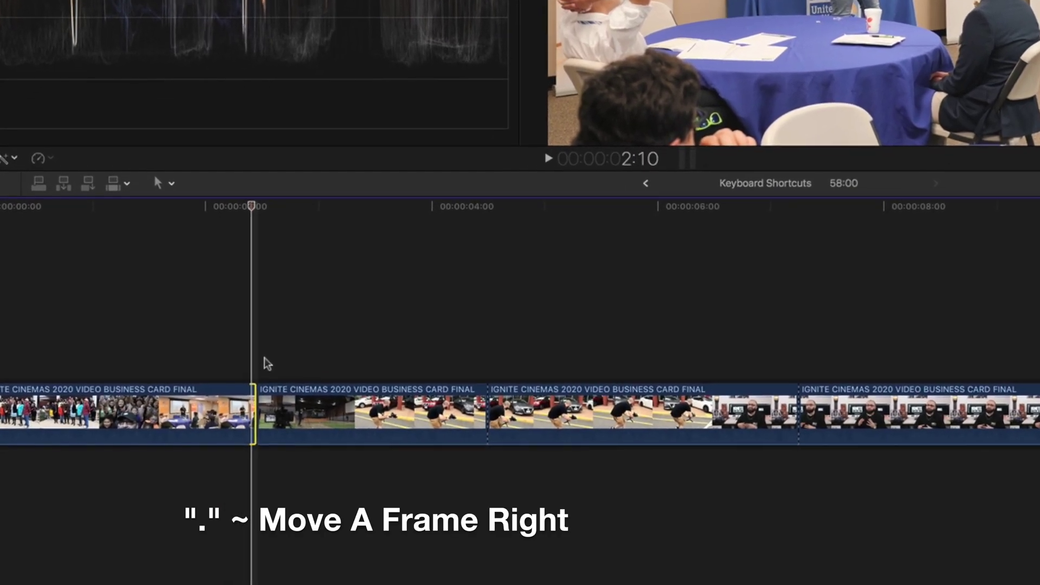
key(period)
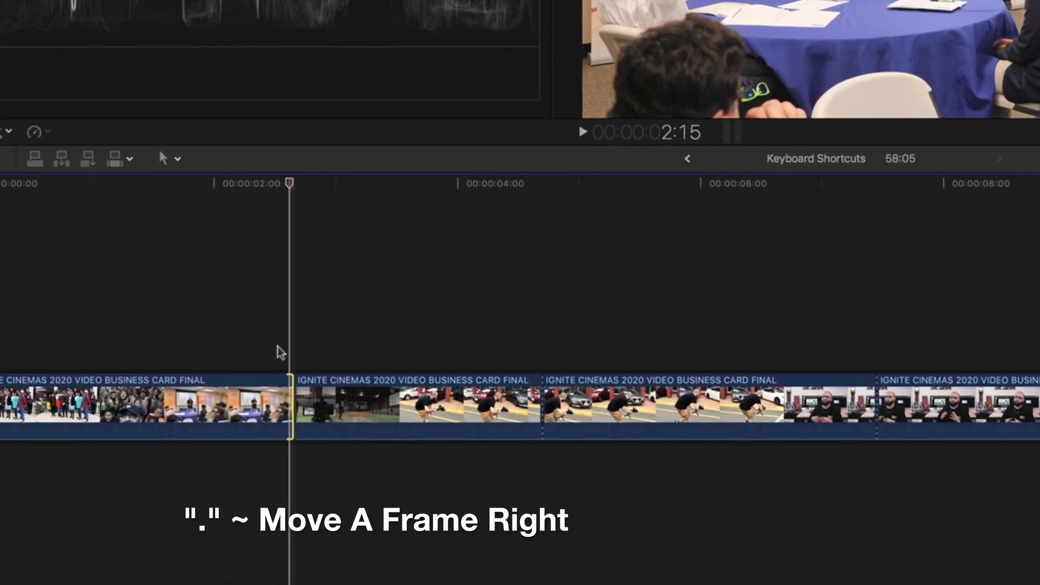
key(period)
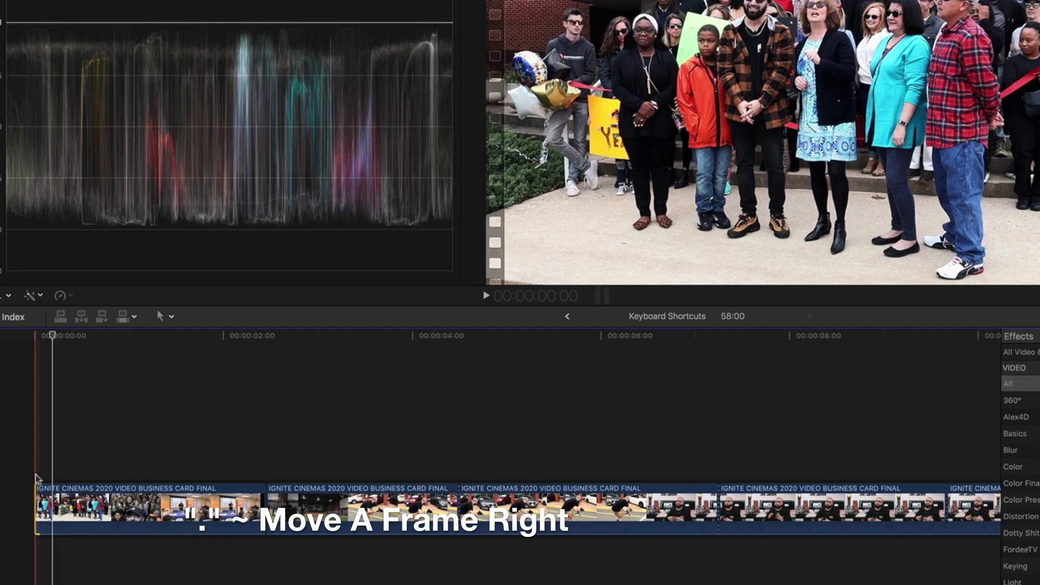
- Extend the clip's start three frames earlier, then trim it one frame later
key(comma)
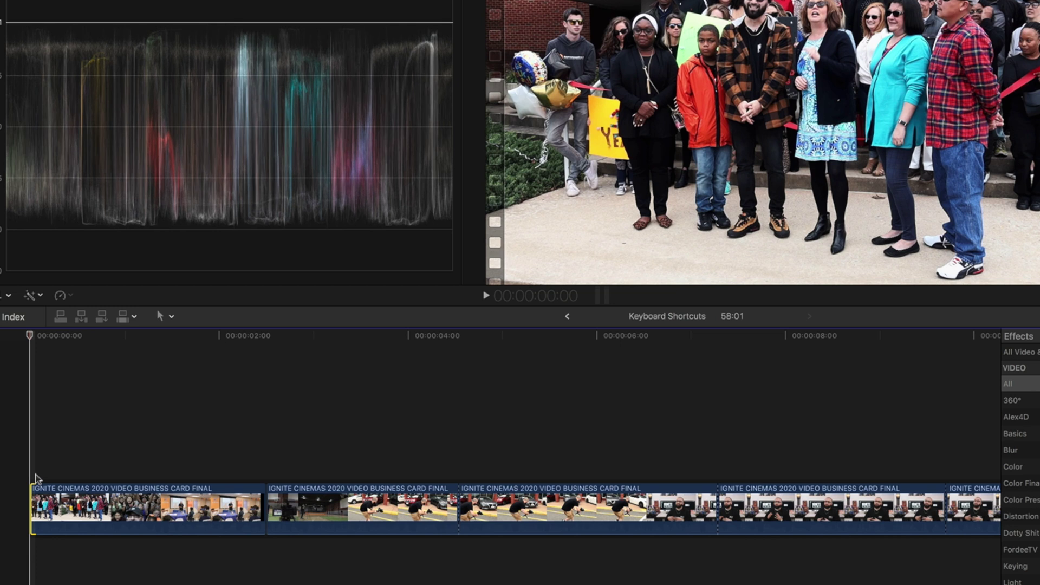
key(comma)
key(comma)
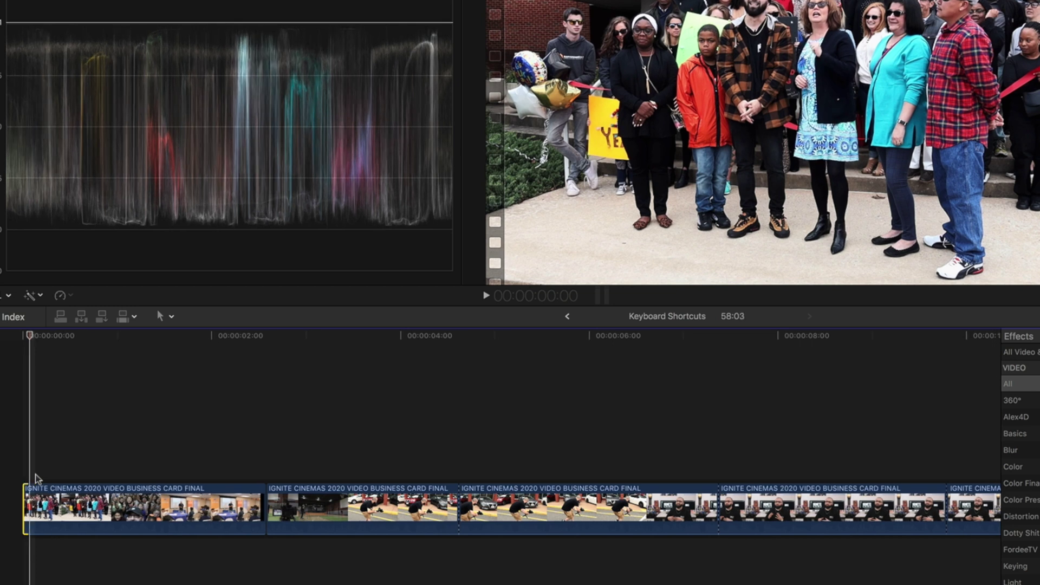
key(period)
key(period)
key(period)
key(period)
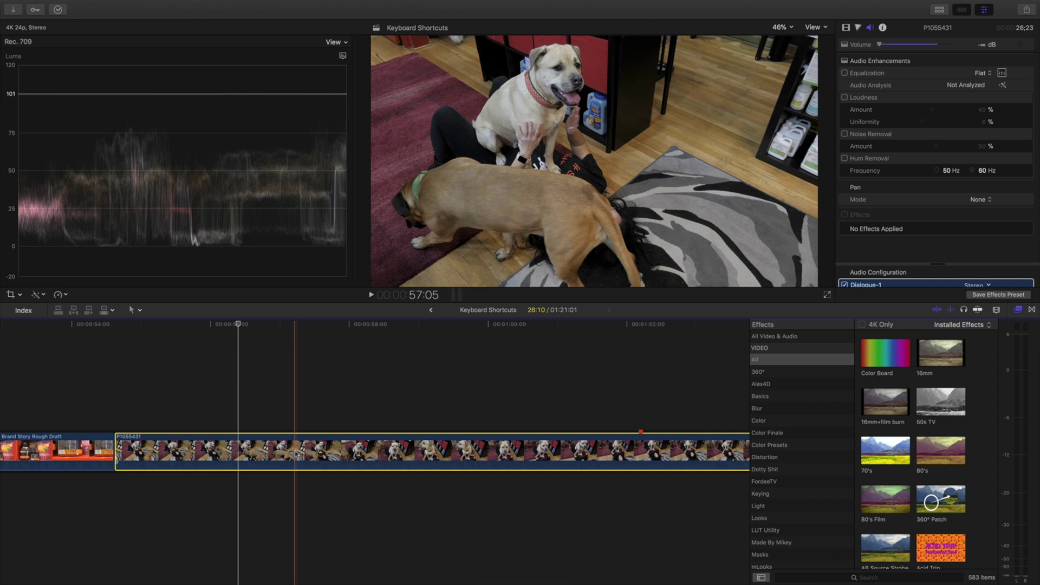
- Retime the clip to Slow 50%, then Fast 8x, then back to Normal 100%
key(super+r)
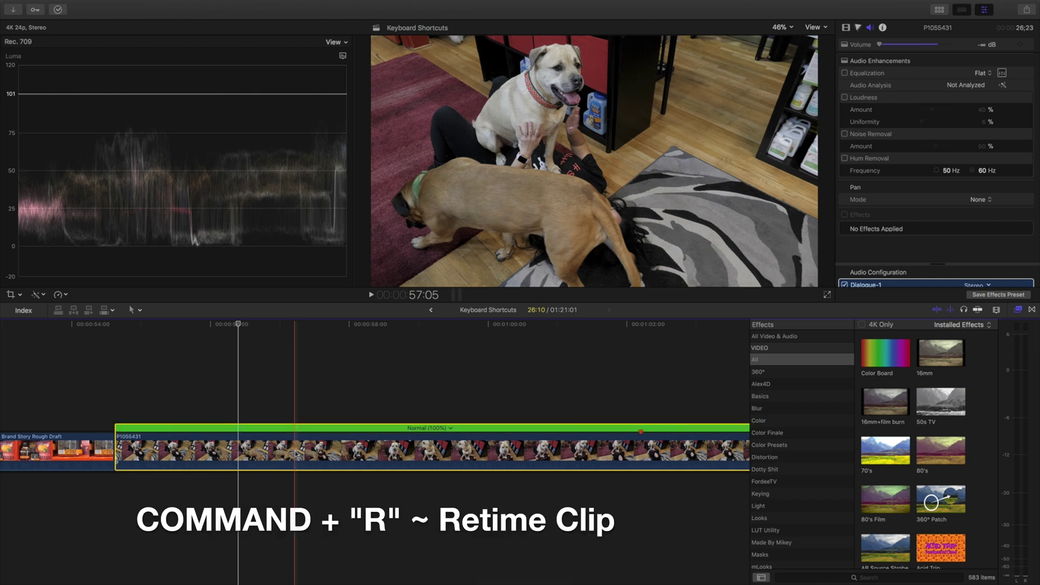
click(451, 428)
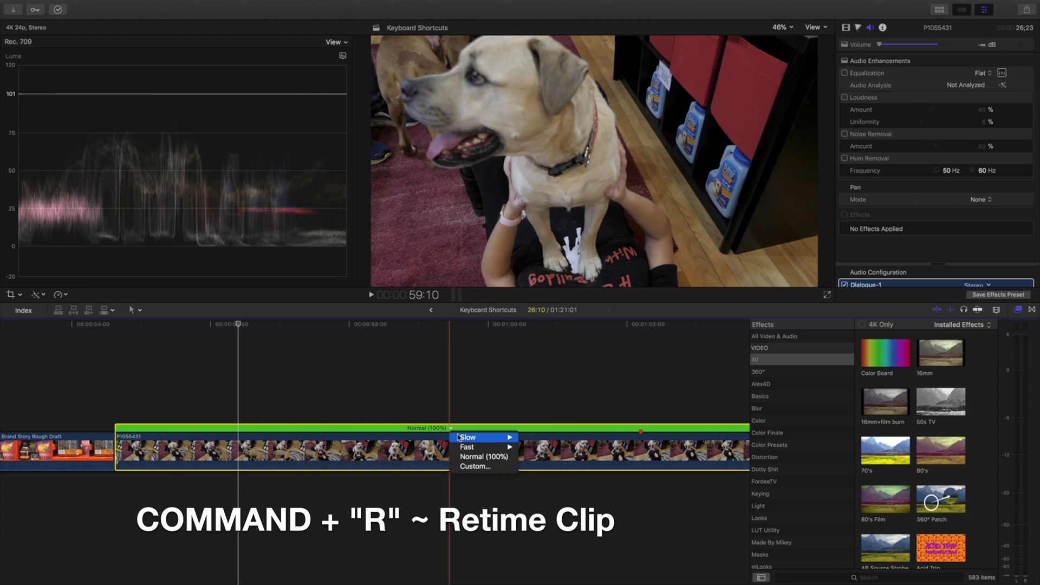
mouse_move(458, 437)
click(534, 437)
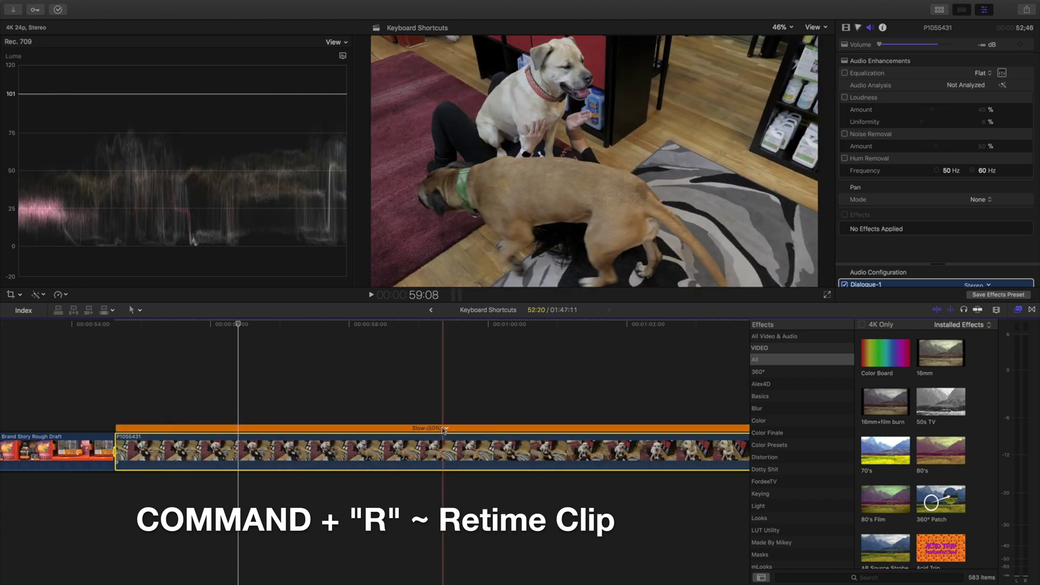
click(445, 428)
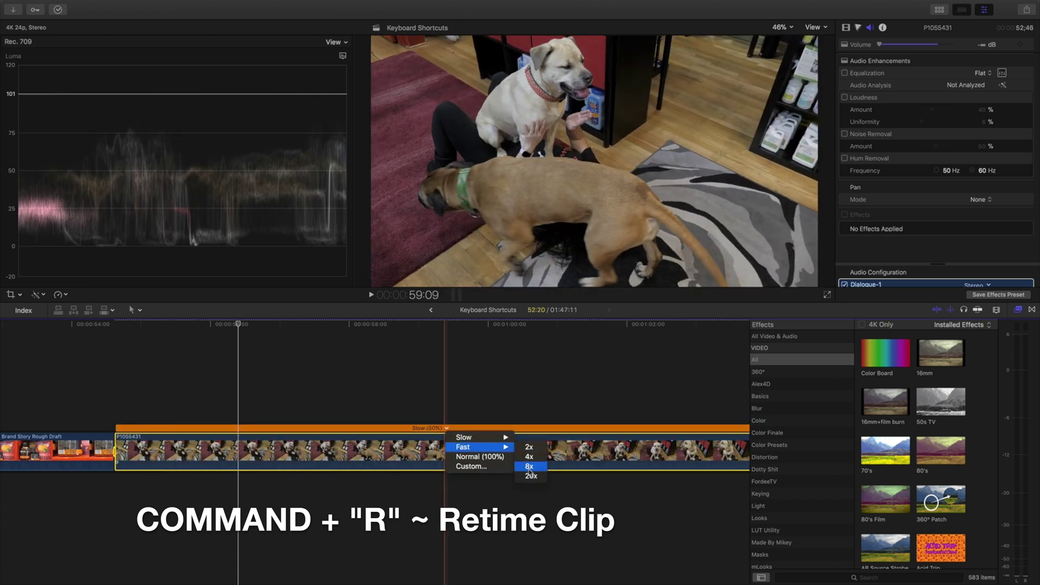
click(529, 466)
key(shift+n)
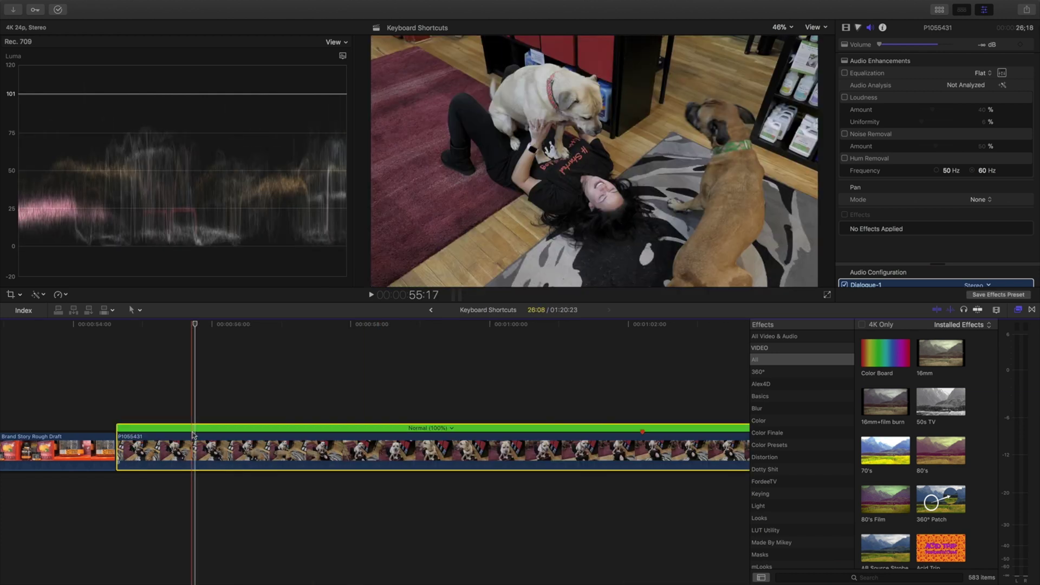
- Dismiss the speed presets and undo back through the 8x and 50% speed changes
click(66, 296)
mouse_move(74, 303)
click(273, 368)
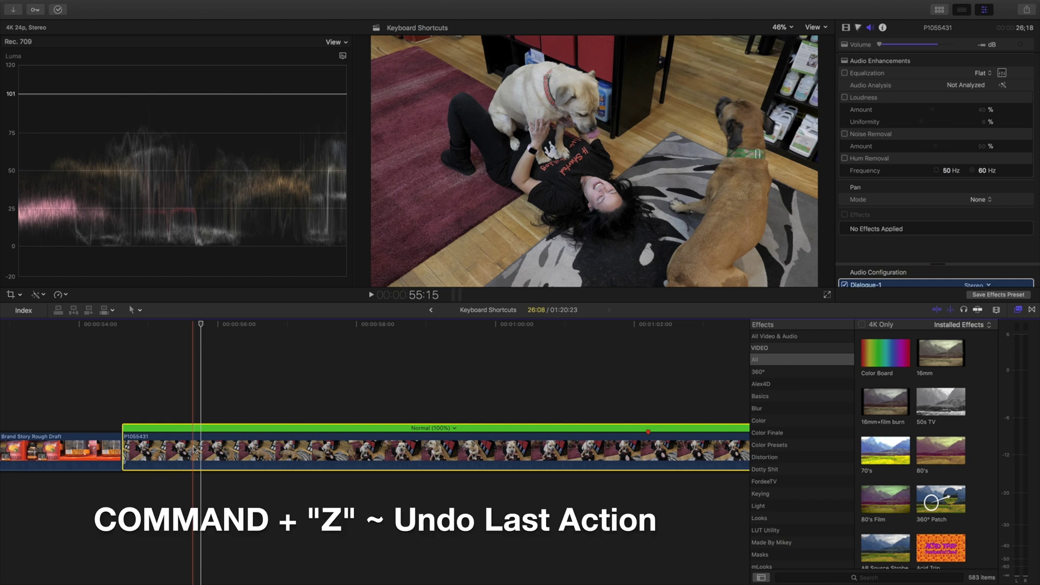
key(super+z)
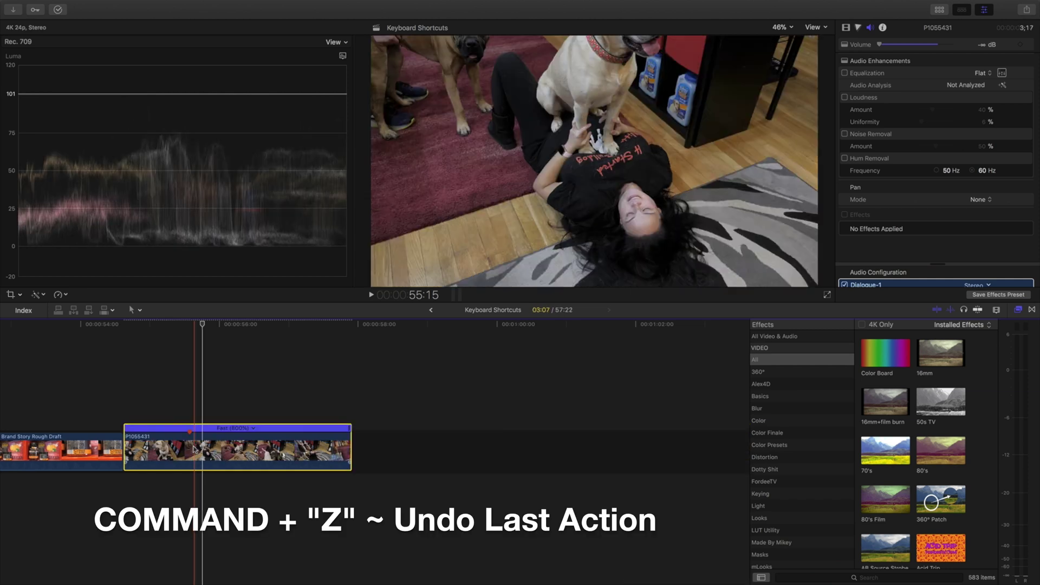
key(super+z)
key(super+z)
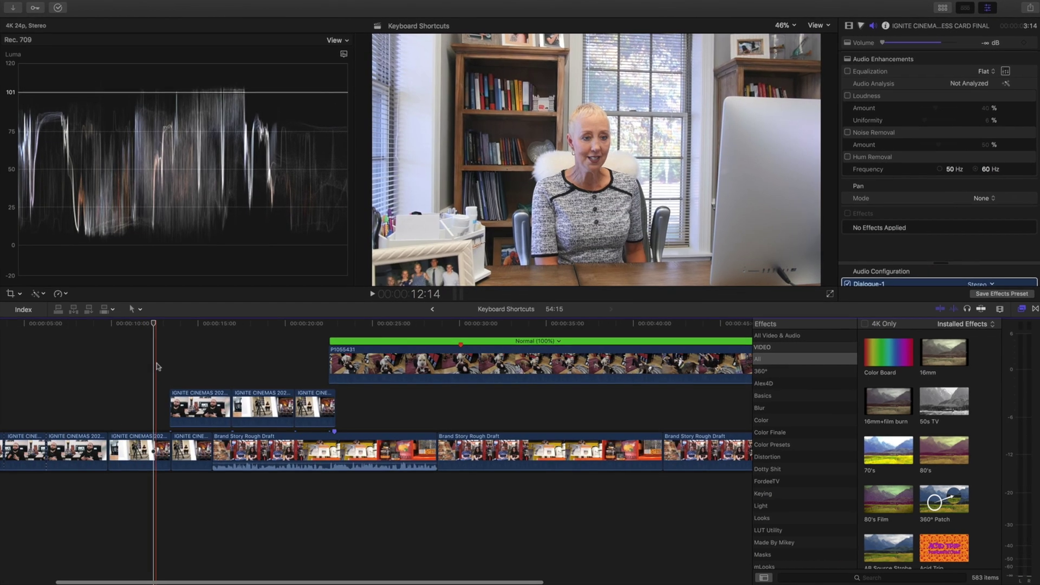
- Group the three IGNITE CINEMAS connected clips into a storyline and move it earlier, into the upper lane
scroll(157, 363, right, 3)
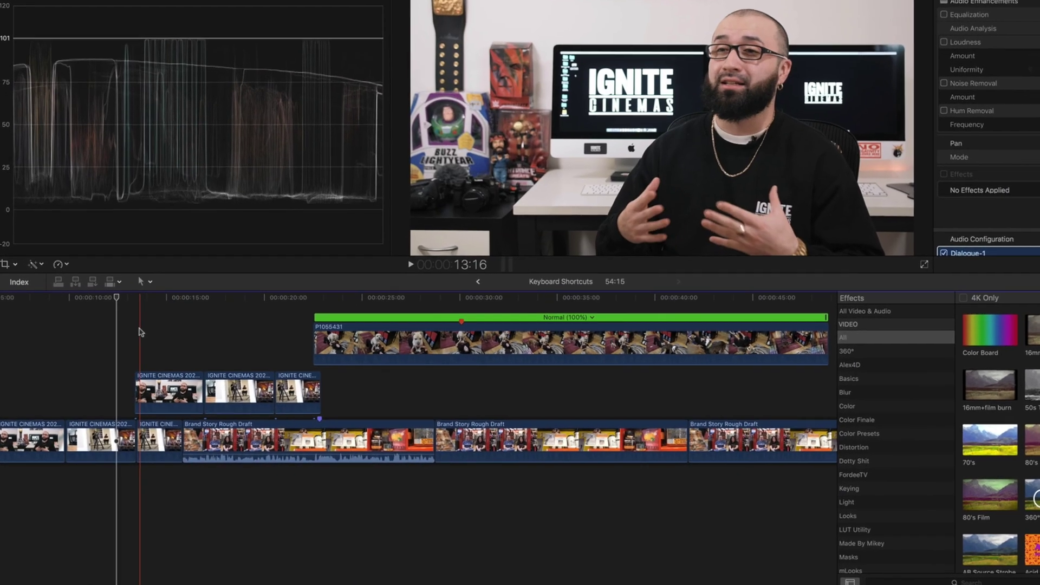
drag(149, 355, 303, 380)
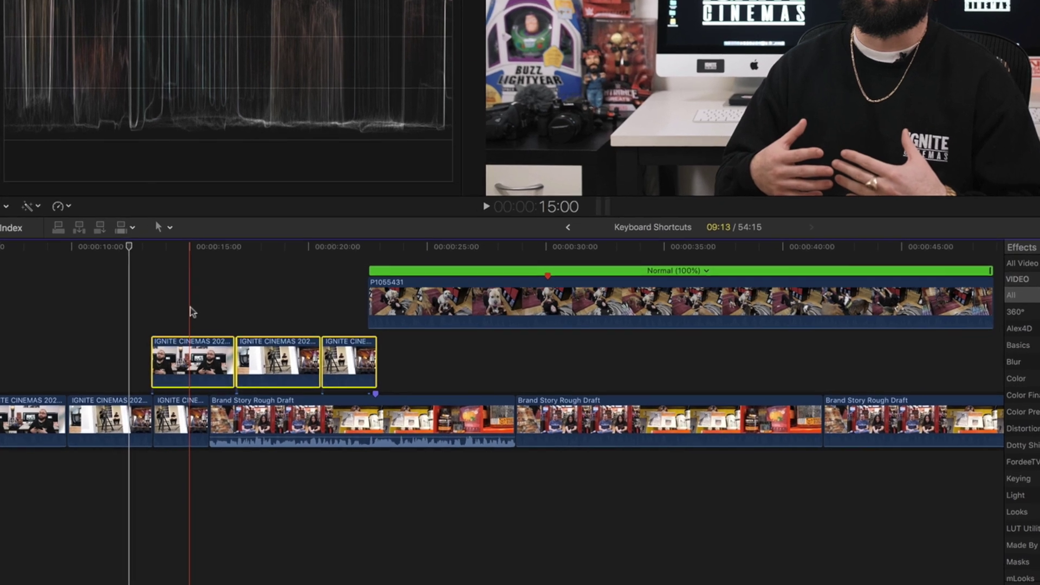
key(super+g)
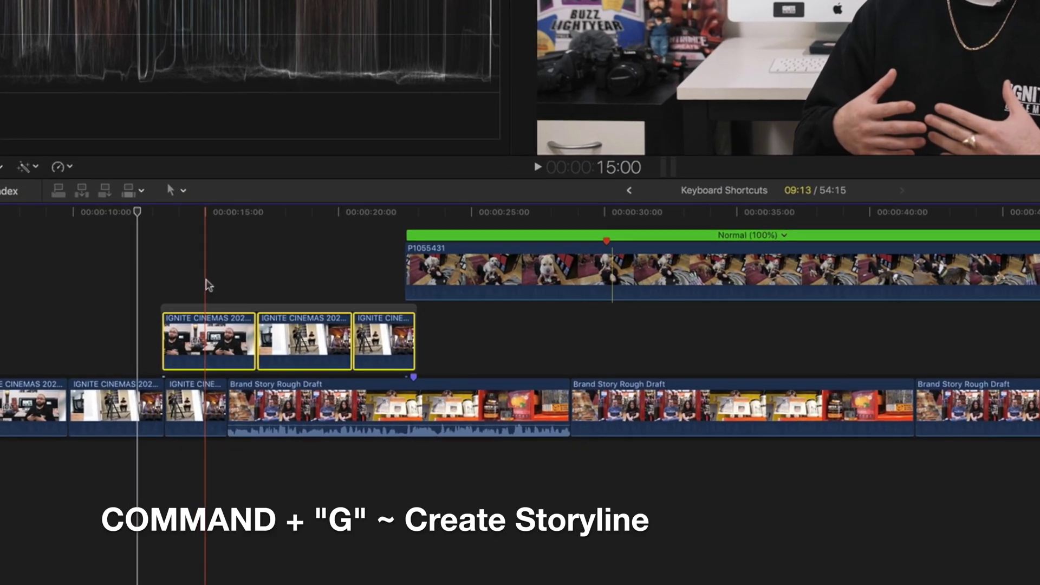
drag(239, 288, 71, 227)
scroll(72, 227, left, 5)
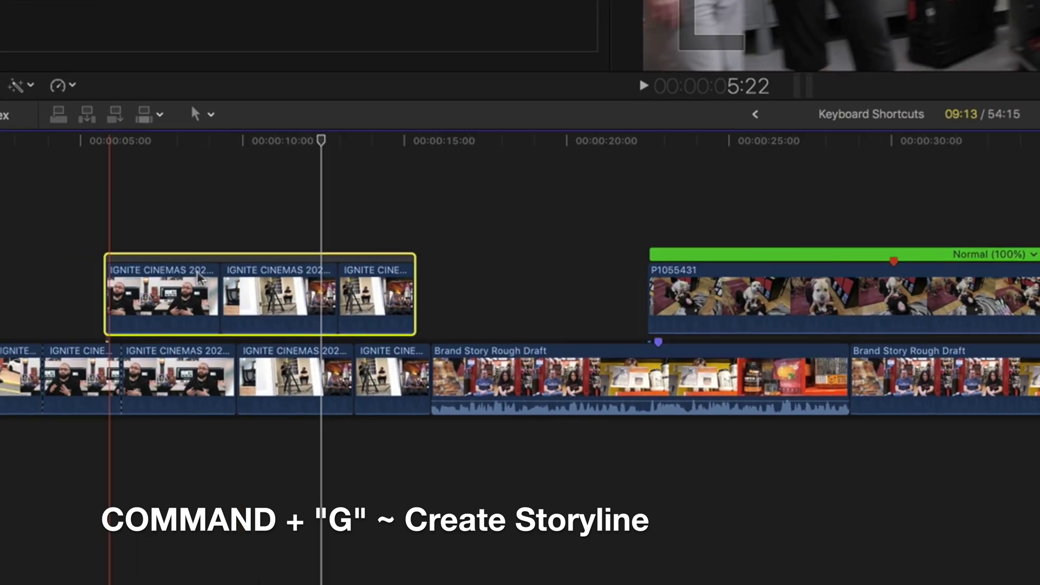
mouse_move(252, 261)
mouse_down()
mouse_move(203, 263)
mouse_move(237, 255)
mouse_up()
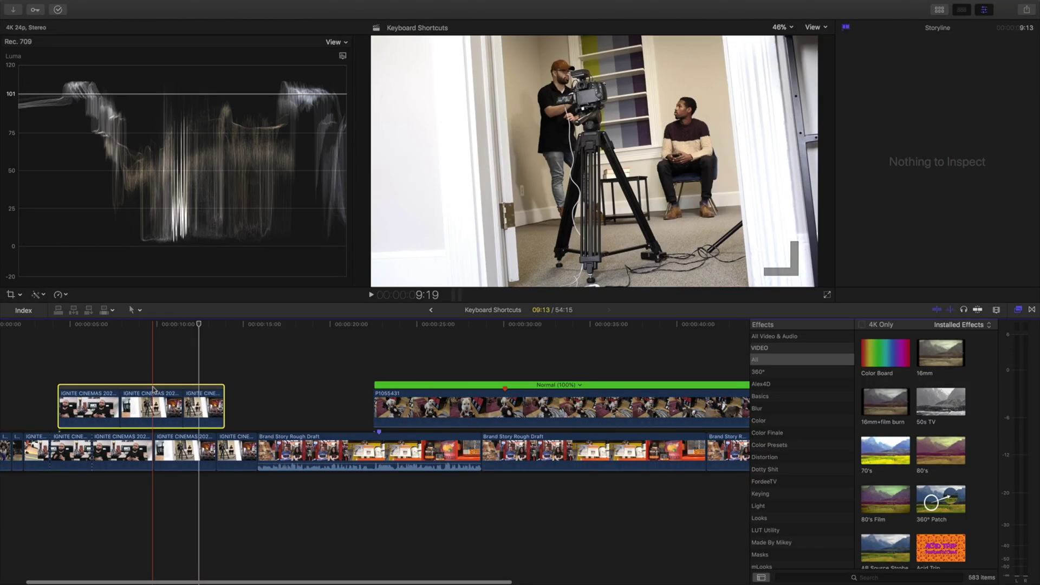
- Break the storyline apart and move the middle and short IGNITE clips earlier
drag(153, 389, 177, 389)
key(super+shift+g)
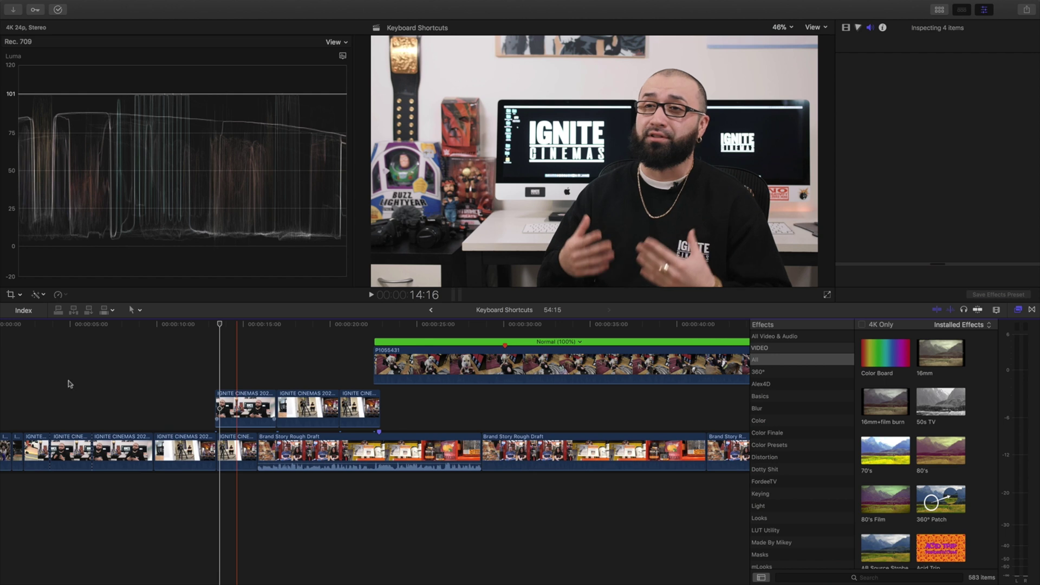
drag(308, 393, 151, 394)
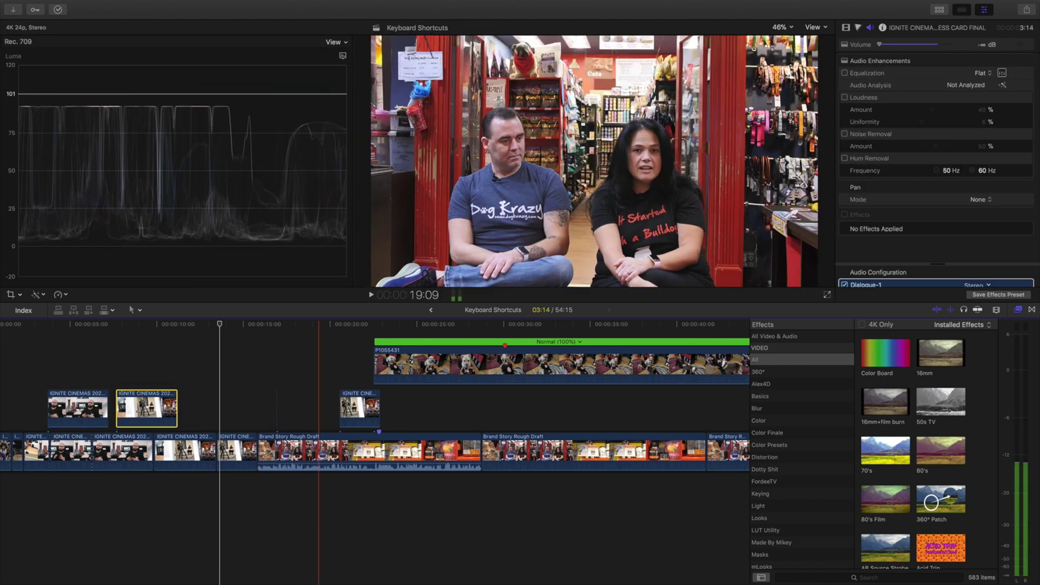
drag(352, 409, 190, 388)
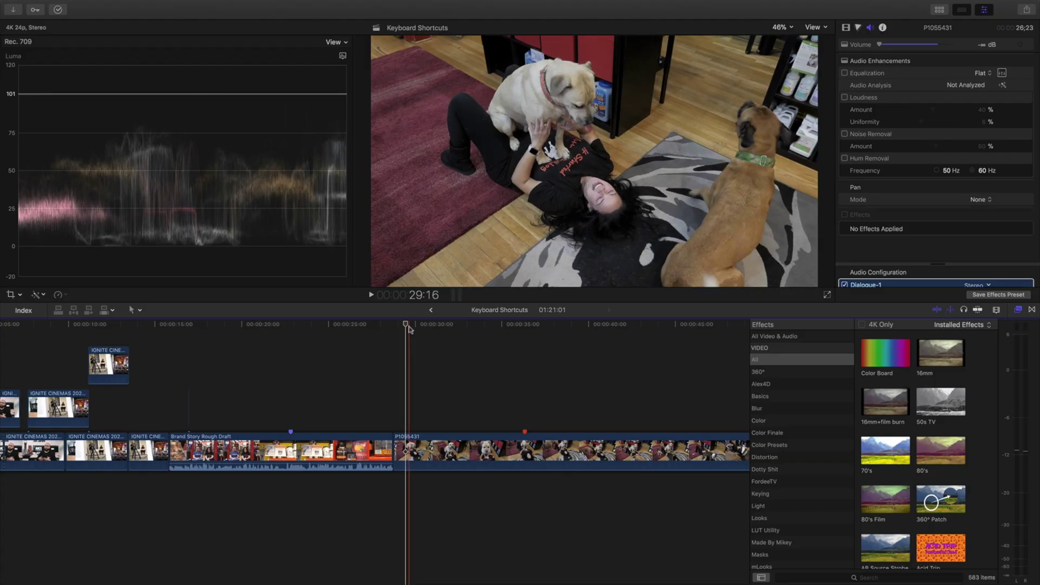
- Add a freeze frame of the dog clip at 32:04 and play it back to check
drag(439, 332, 454, 332)
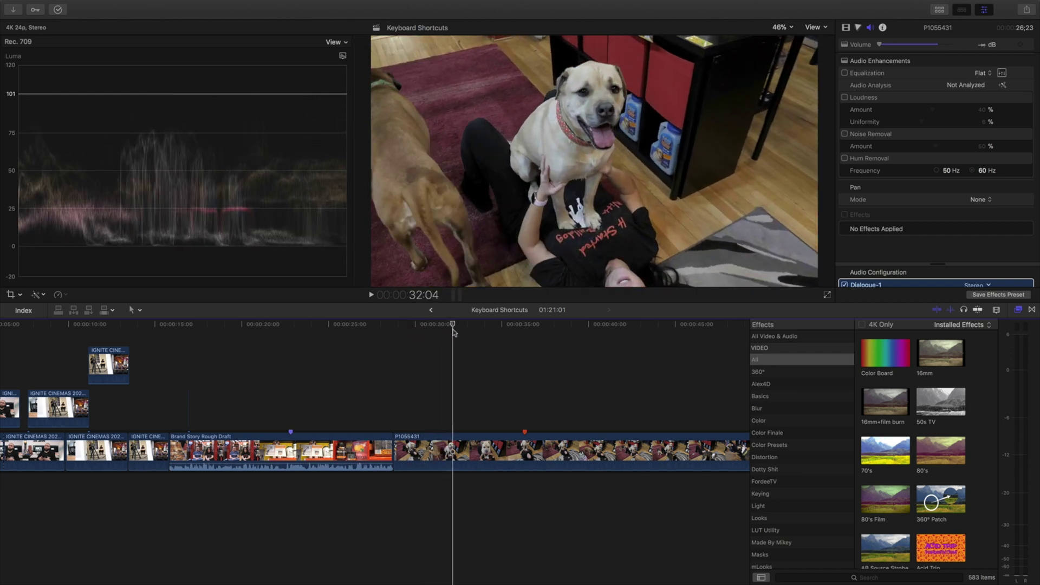
key(shift+/)
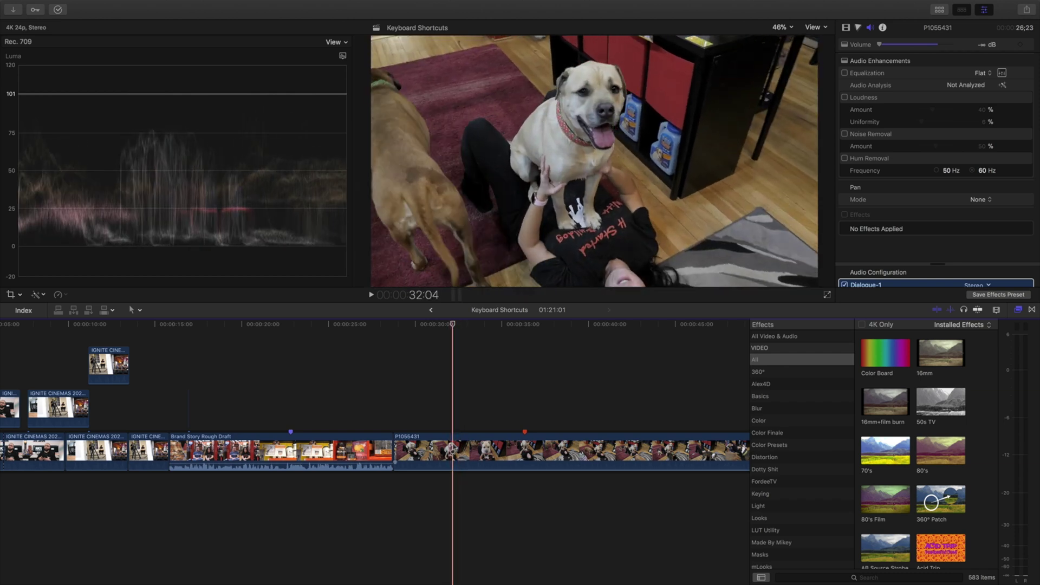
key(alt+f)
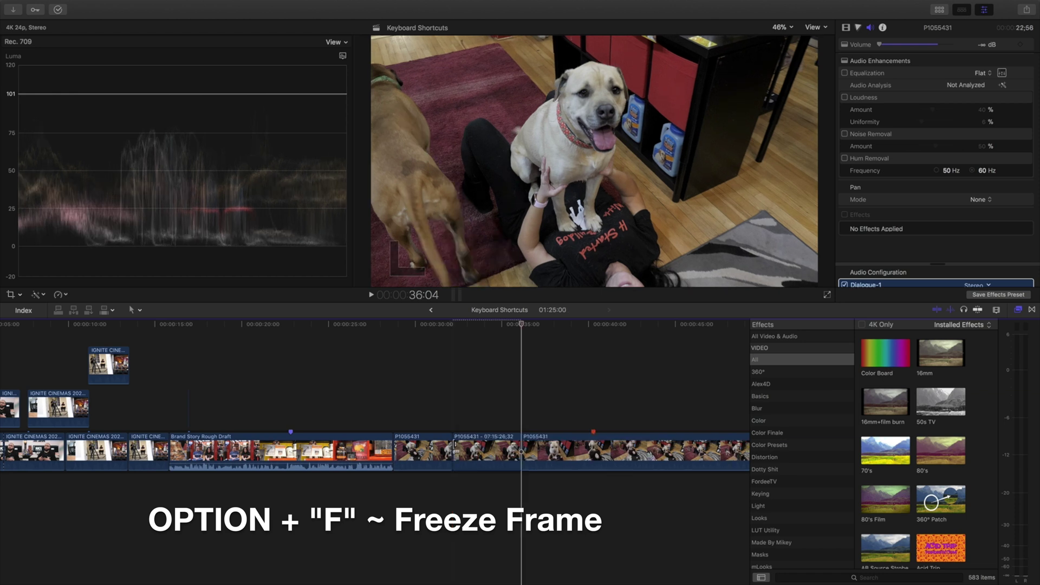
key(space)
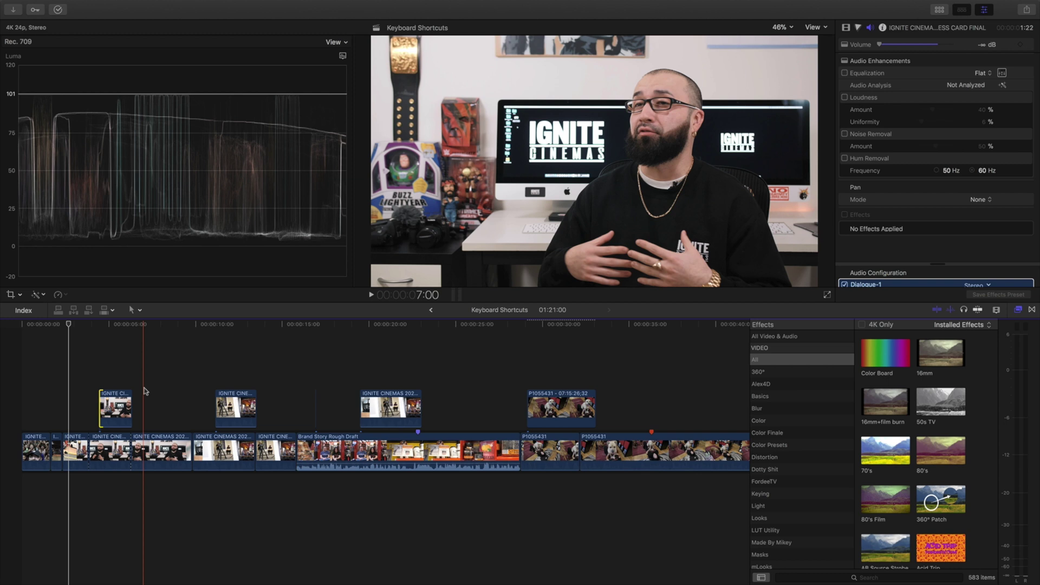
- Extend the first IGNITE CINEMAS connected clip's end edge, then pull it back much shorter
click(133, 387)
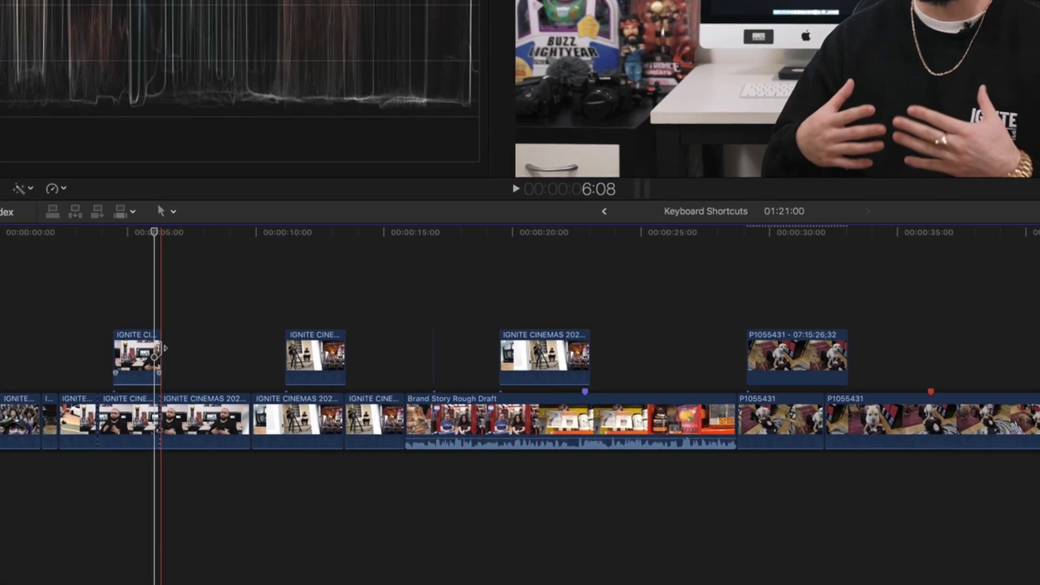
click(161, 343)
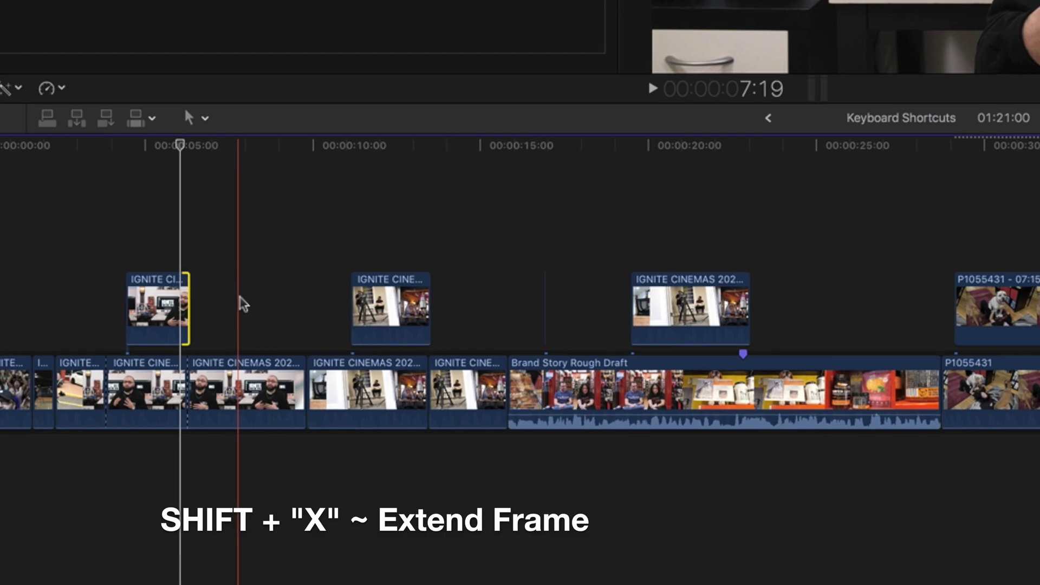
key(shift+x)
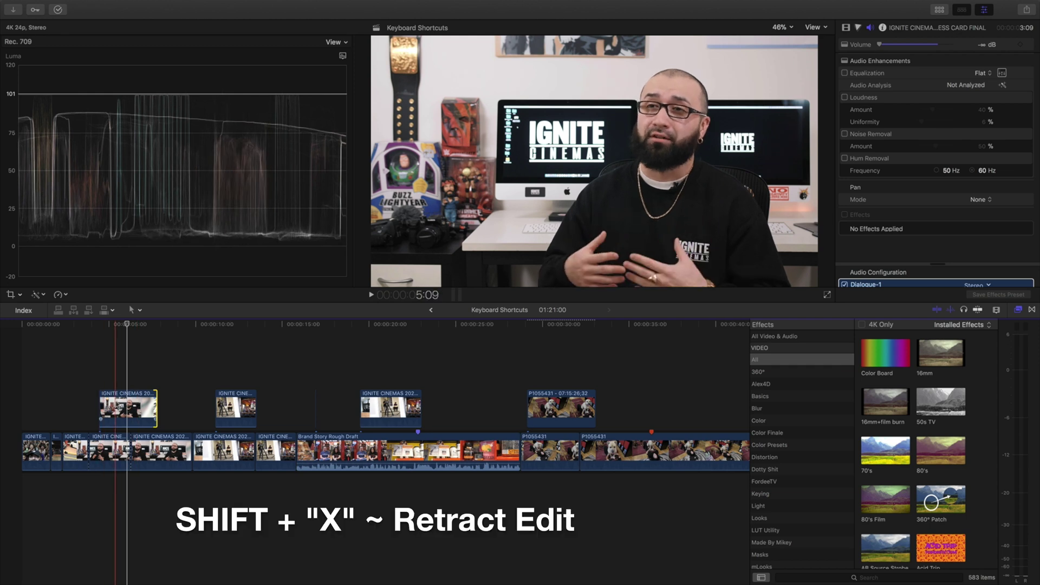
key(shift+x)
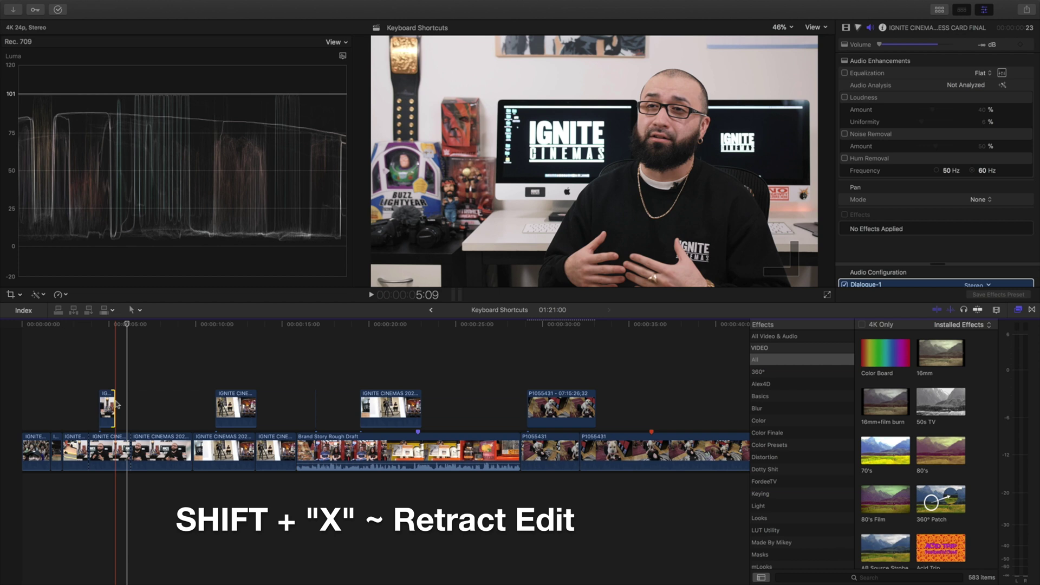